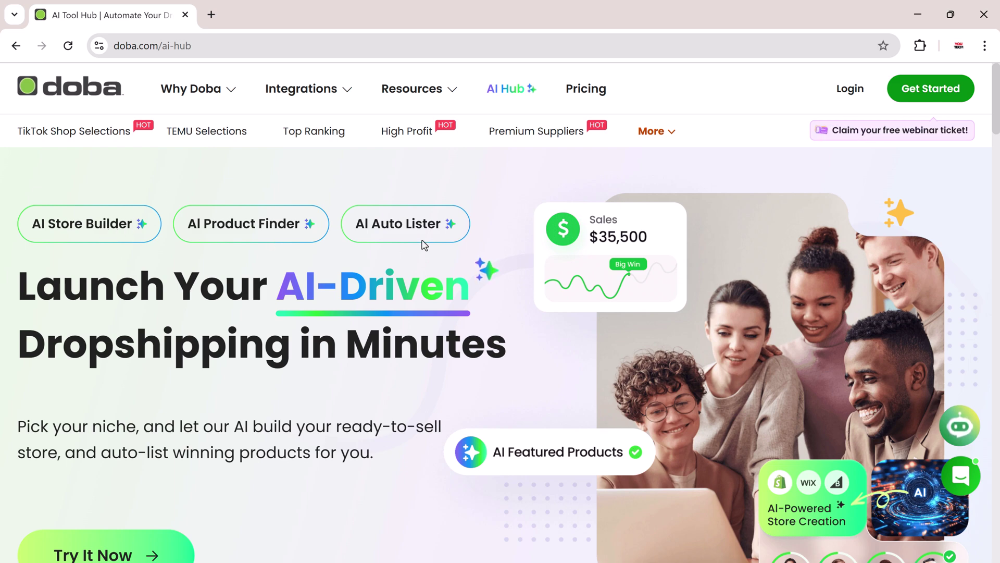
Step: Scroll down the AI Hub page and bring up the Step 3 winning-products demo
{"action": "scroll", "coordinate": [260, 308], "scroll_direction": "down", "scroll_amount": 2}
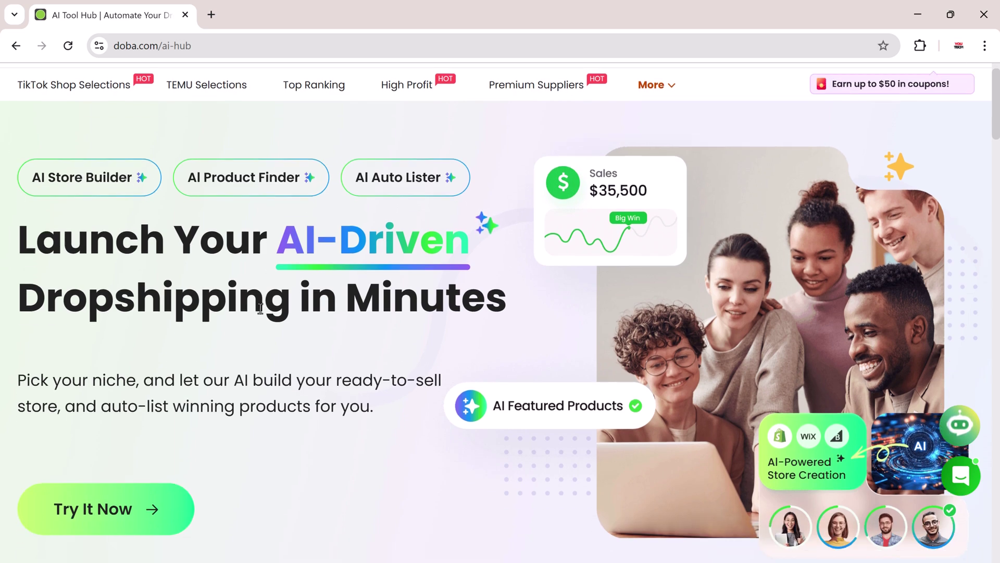
{"action": "scroll", "coordinate": [300, 398], "scroll_direction": "down", "scroll_amount": 10}
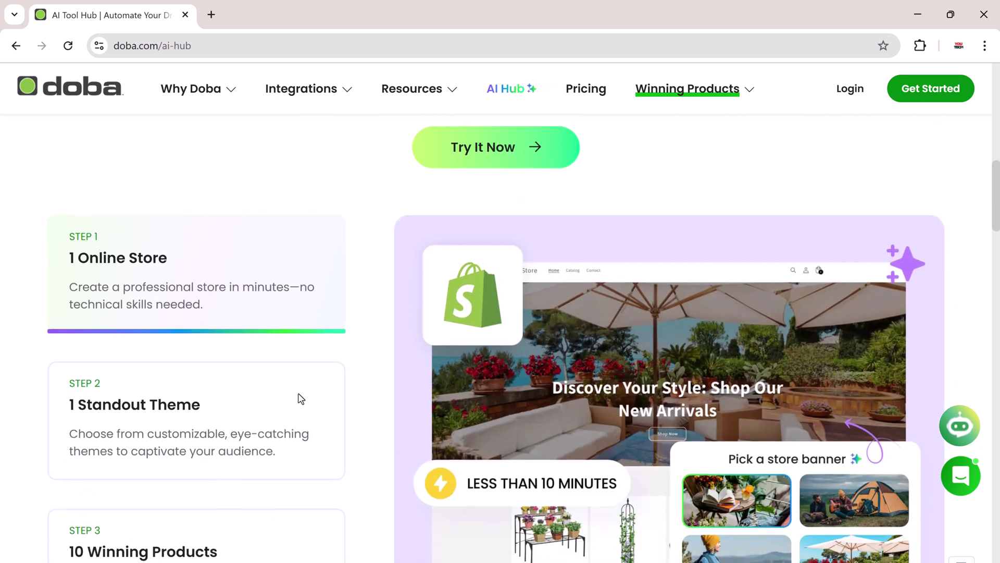
{"action": "scroll", "coordinate": [301, 399], "scroll_direction": "down", "scroll_amount": 2}
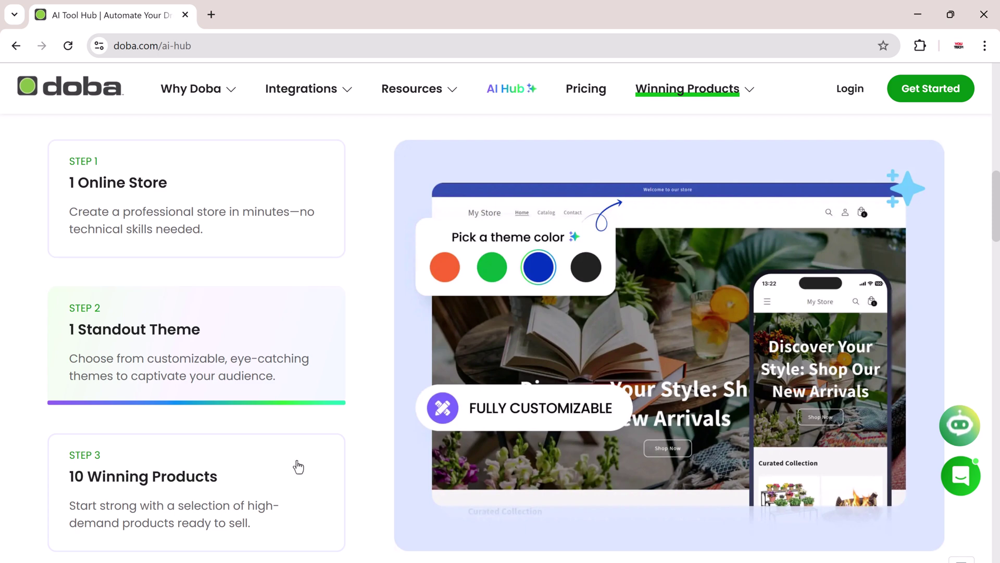
{"action": "left_click", "coordinate": [298, 466]}
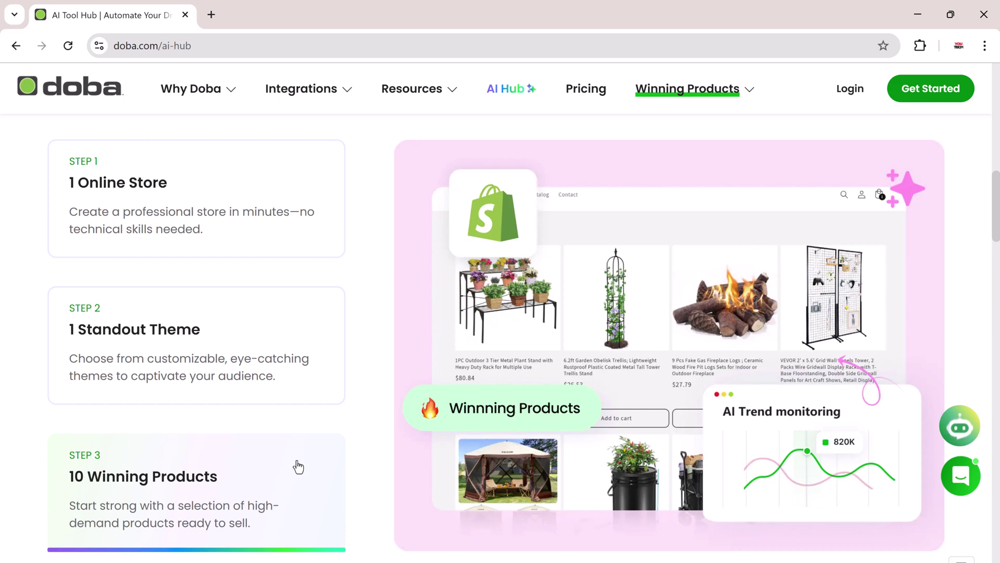
Step: Review the remaining feature sections, then go to the AI Tool Hub via Try It Now
{"action": "scroll", "coordinate": [319, 425], "scroll_direction": "down", "scroll_amount": 10}
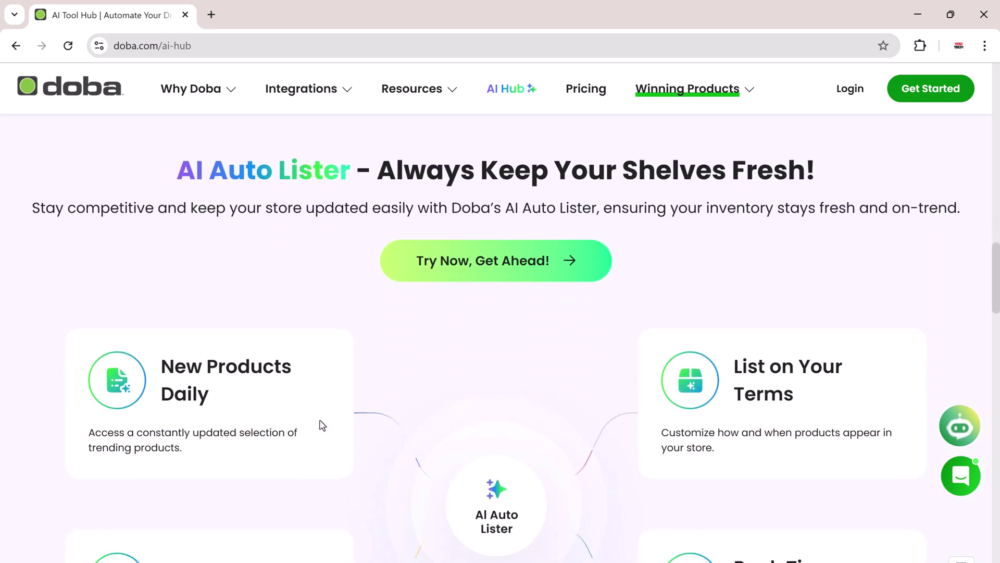
{"action": "scroll", "coordinate": [320, 423], "scroll_direction": "down", "scroll_amount": 10}
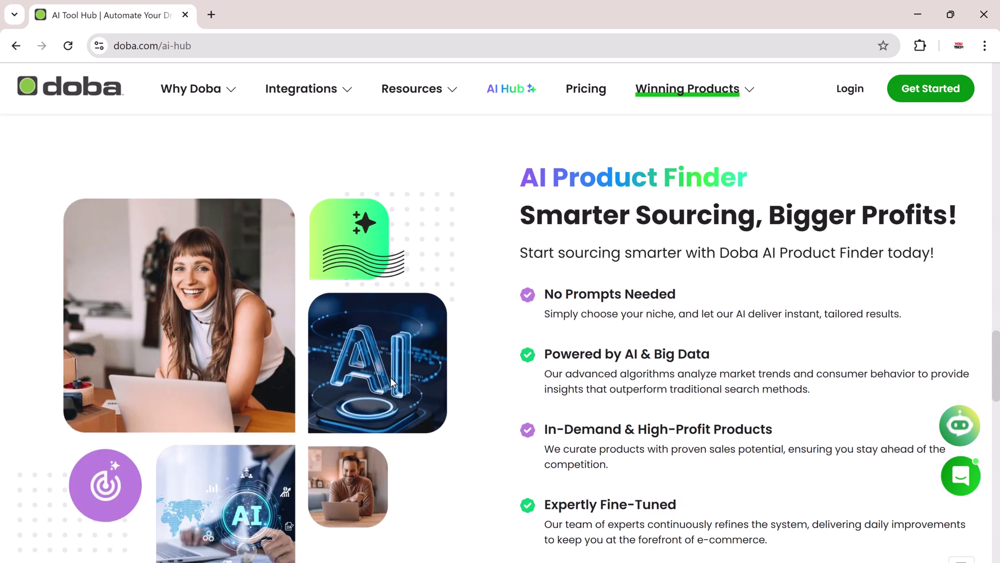
{"action": "scroll", "coordinate": [681, 282], "scroll_direction": "down", "scroll_amount": 1}
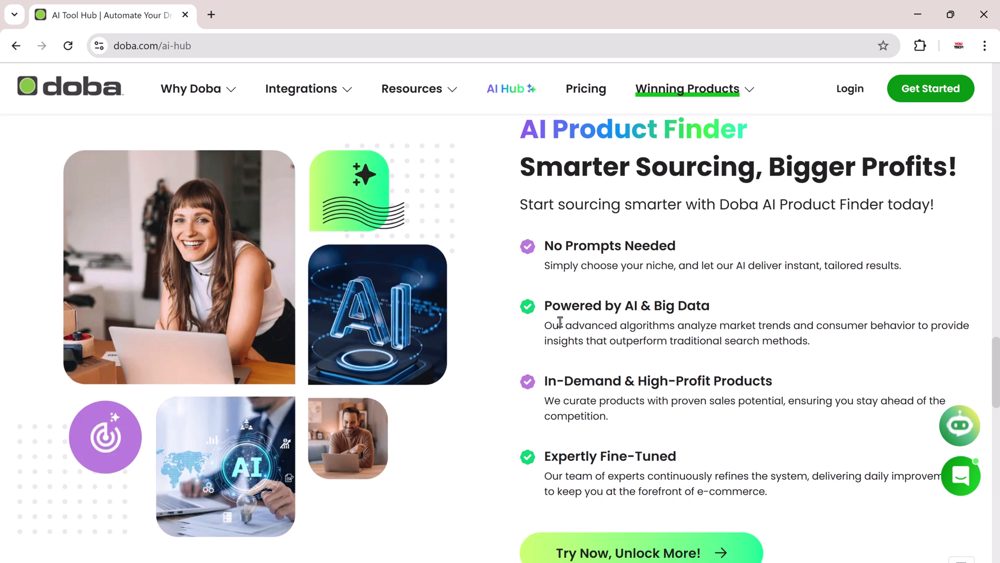
{"action": "scroll", "coordinate": [560, 322], "scroll_direction": "down", "scroll_amount": 12}
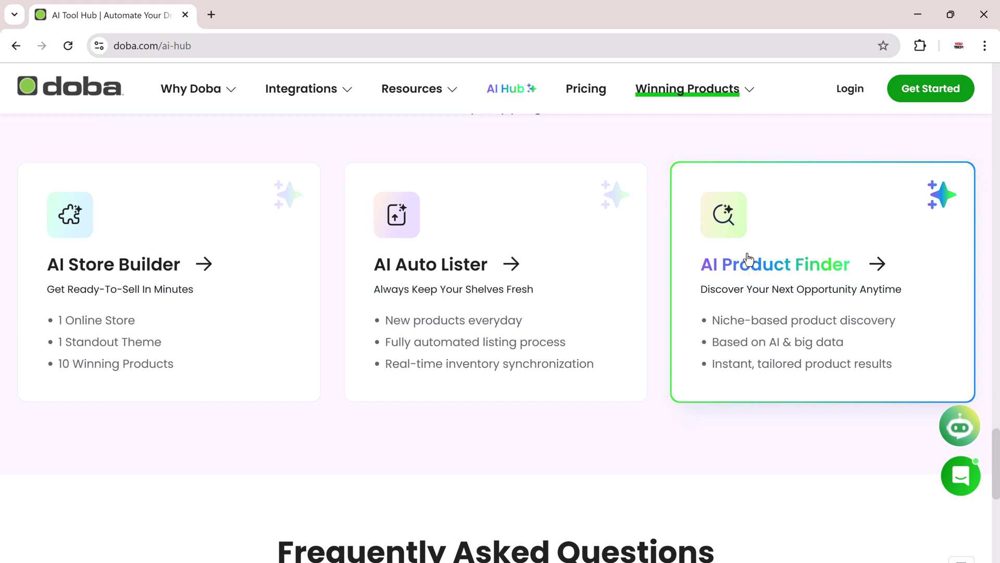
{"action": "scroll", "coordinate": [749, 259], "scroll_direction": "down", "scroll_amount": 6}
{"action": "scroll", "coordinate": [748, 259], "scroll_direction": "up", "scroll_amount": 20}
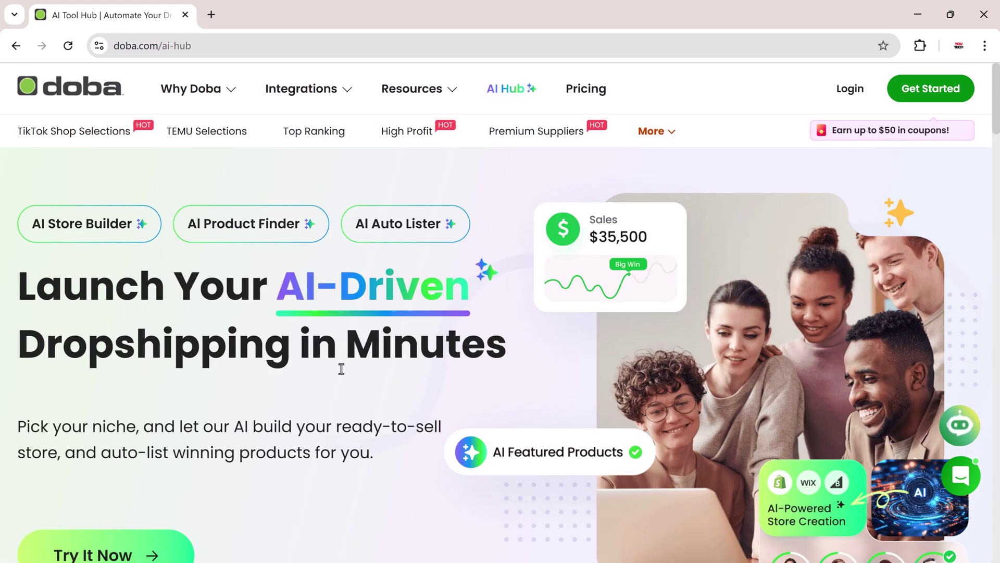
{"action": "scroll", "coordinate": [341, 368], "scroll_direction": "down", "scroll_amount": 1}
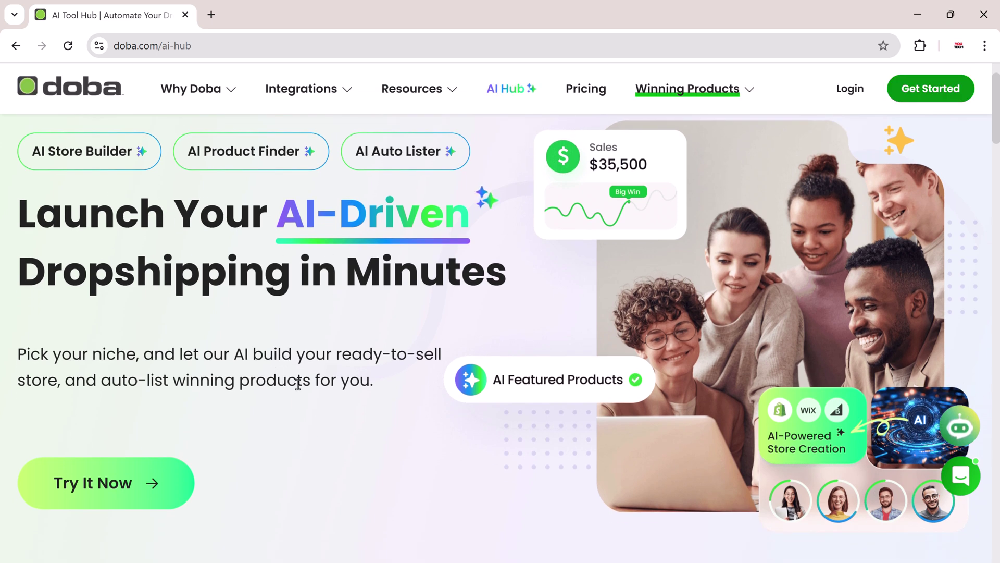
{"action": "left_click", "coordinate": [149, 483]}
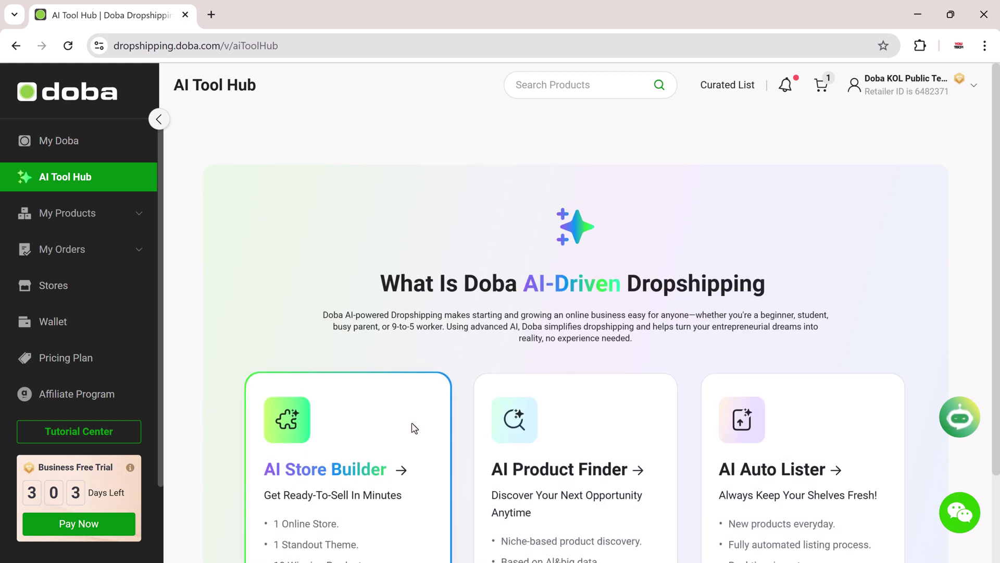
Step: Scroll the AI Tool Hub to view the Store Builder, Product Finder and Auto Lister cards
{"action": "scroll", "coordinate": [886, 252], "scroll_direction": "down", "scroll_amount": 2}
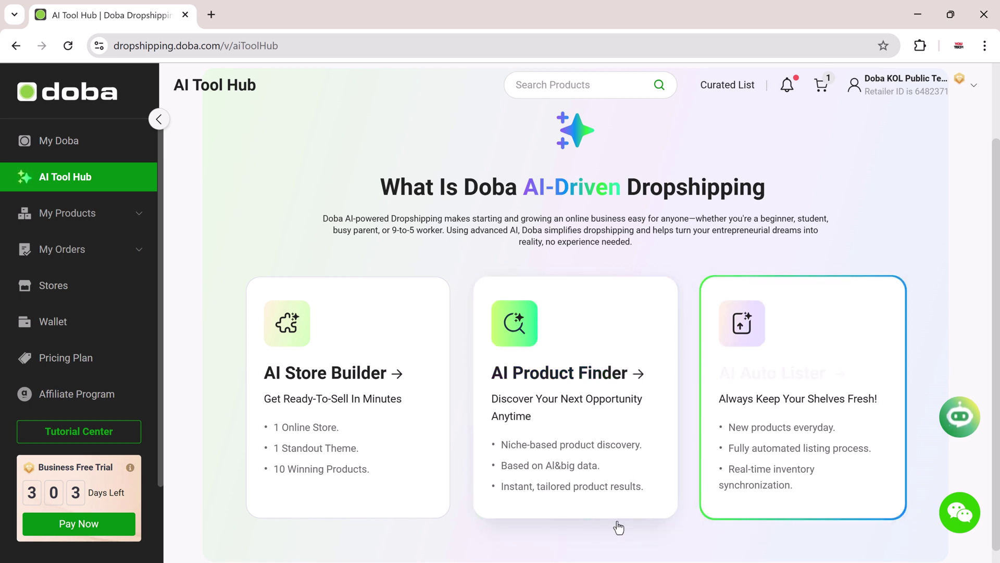
Step: Open the AI Store Builder, start a Shopify store, and pick Beauty & Health as its category
{"action": "left_click", "coordinate": [336, 496]}
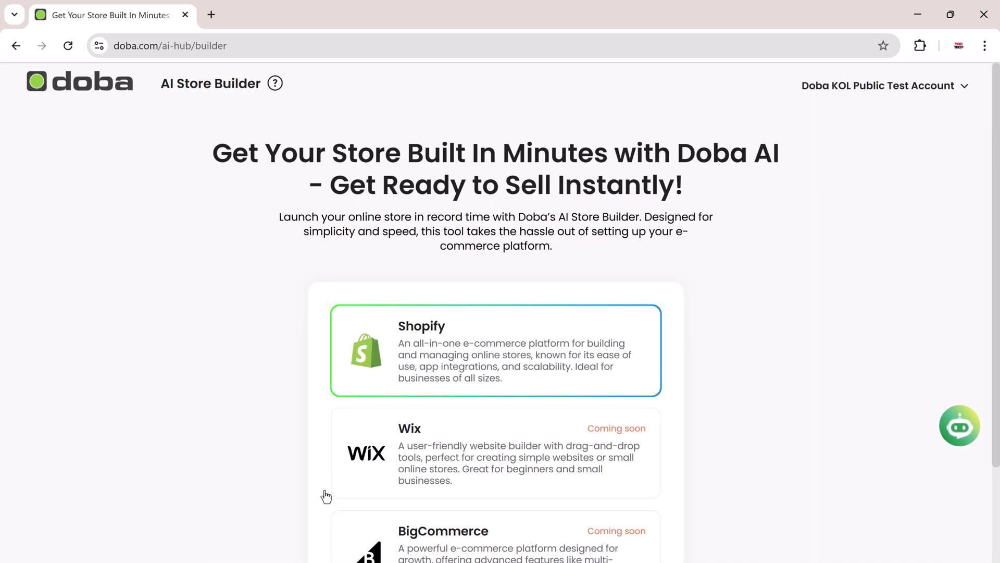
{"action": "scroll", "coordinate": [689, 296], "scroll_direction": "down", "scroll_amount": 1}
{"action": "scroll", "coordinate": [689, 296], "scroll_direction": "down", "scroll_amount": 1}
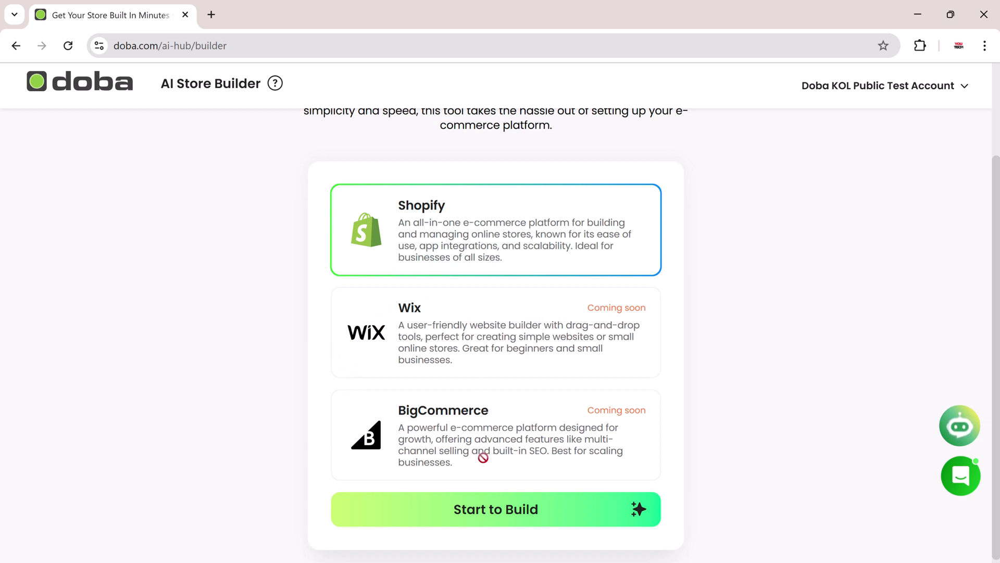
{"action": "left_click", "coordinate": [485, 511]}
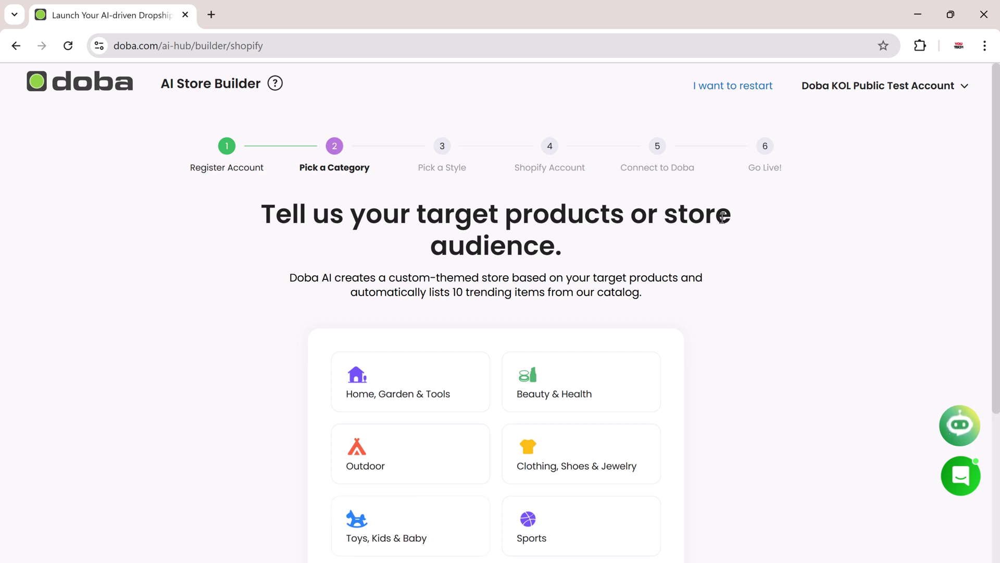
{"action": "scroll", "coordinate": [745, 302], "scroll_direction": "down", "scroll_amount": 2}
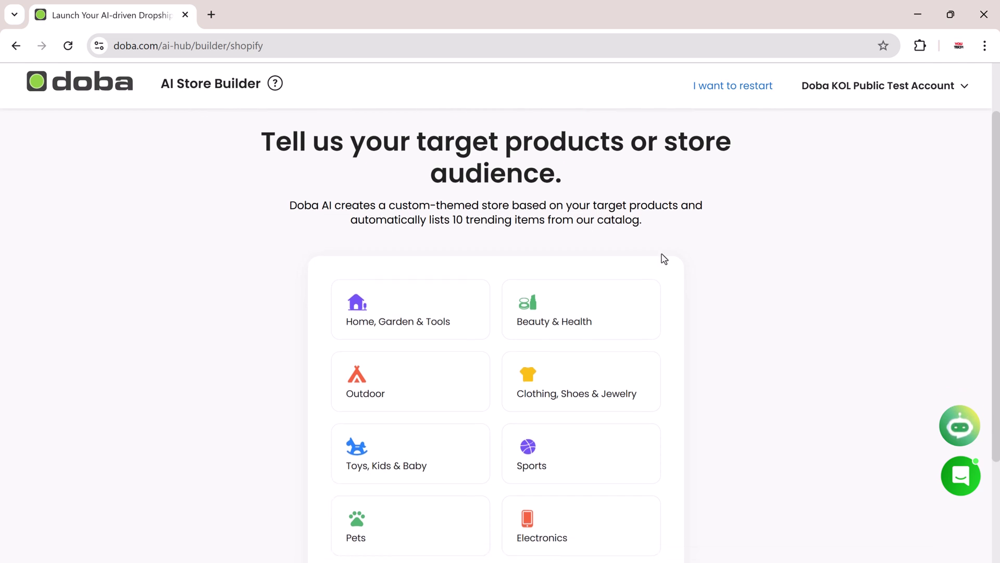
{"action": "scroll", "coordinate": [710, 324], "scroll_direction": "down", "scroll_amount": 3}
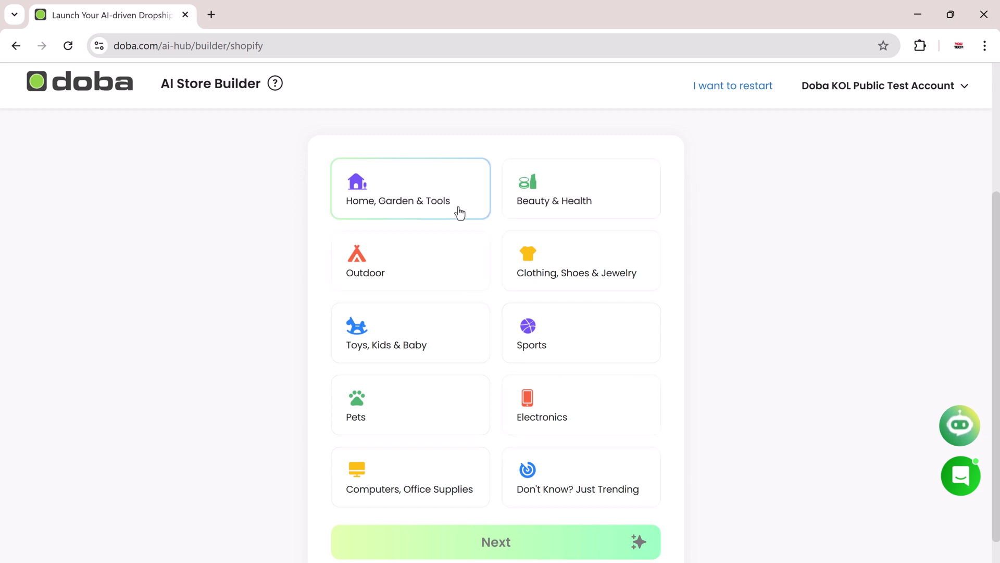
{"action": "left_click", "coordinate": [574, 207]}
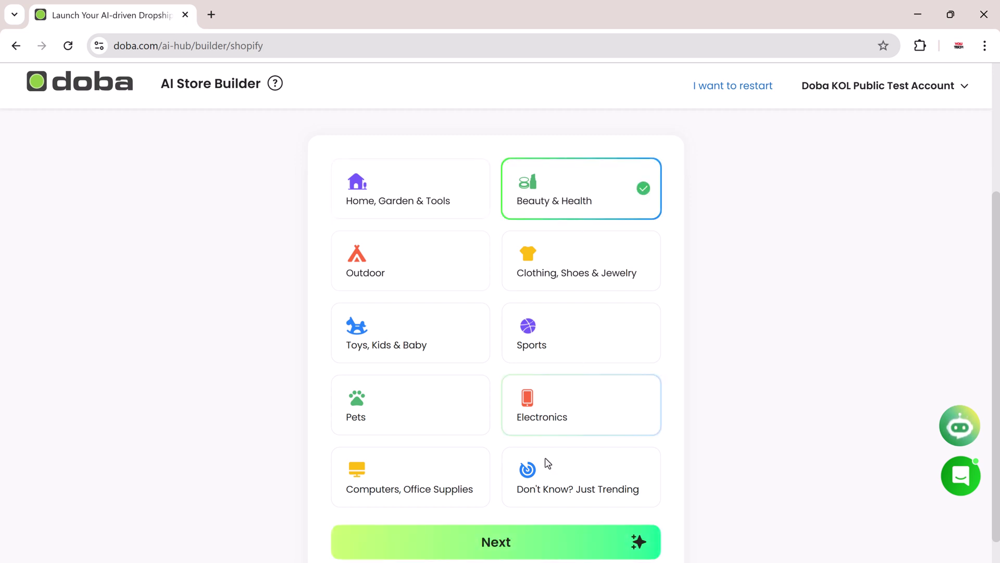
Step: Set the store style to a green theme colour with the first banner image
{"action": "left_click", "coordinate": [498, 536]}
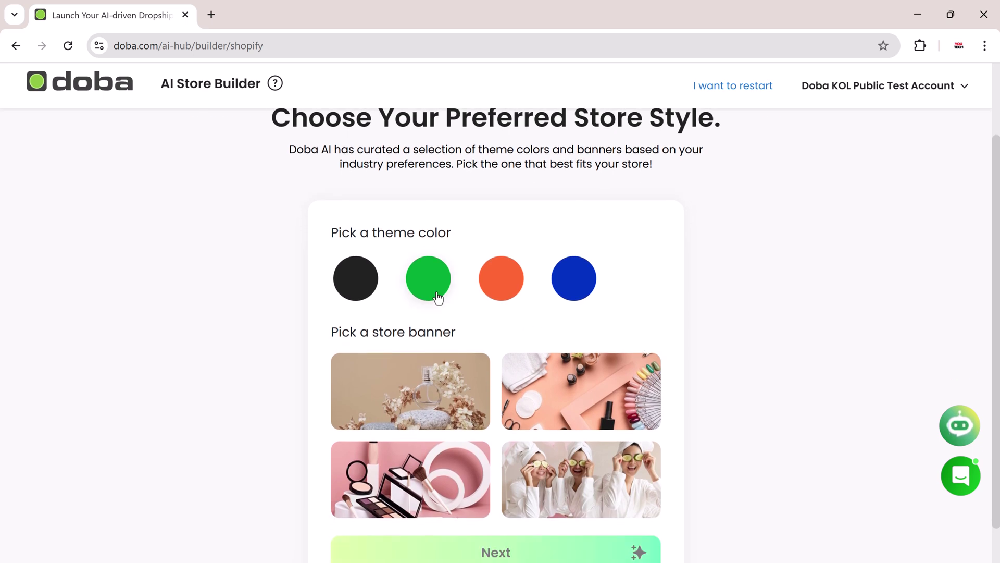
{"action": "left_click", "coordinate": [436, 295]}
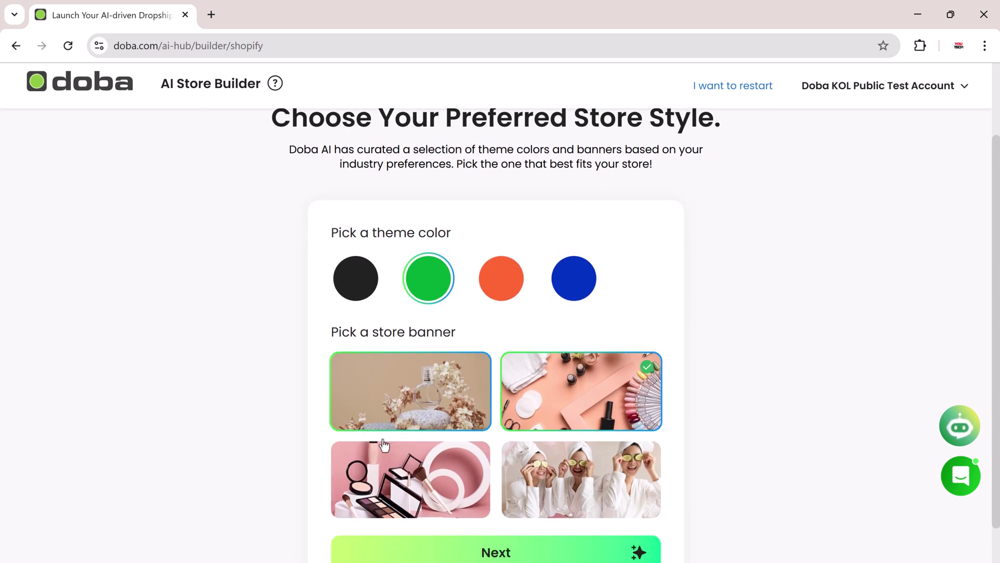
{"action": "left_click", "coordinate": [427, 415]}
Step: Continue to the Shopify account step and open Shopify registration in a new tab
{"action": "left_click", "coordinate": [503, 556]}
{"action": "scroll", "coordinate": [572, 225], "scroll_direction": "down", "scroll_amount": 4}
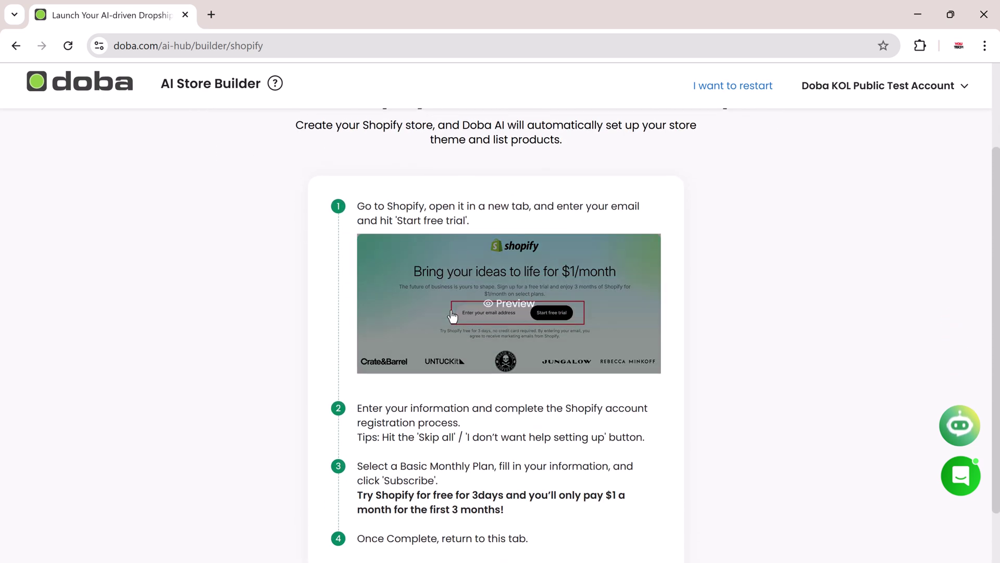
{"action": "scroll", "coordinate": [571, 225], "scroll_direction": "up", "scroll_amount": 1}
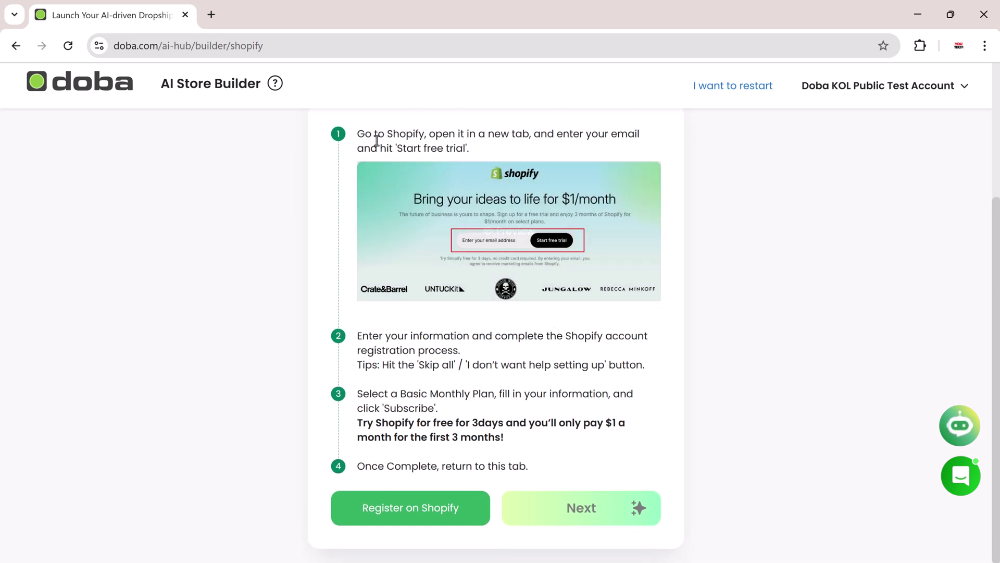
{"action": "left_click", "coordinate": [417, 507]}
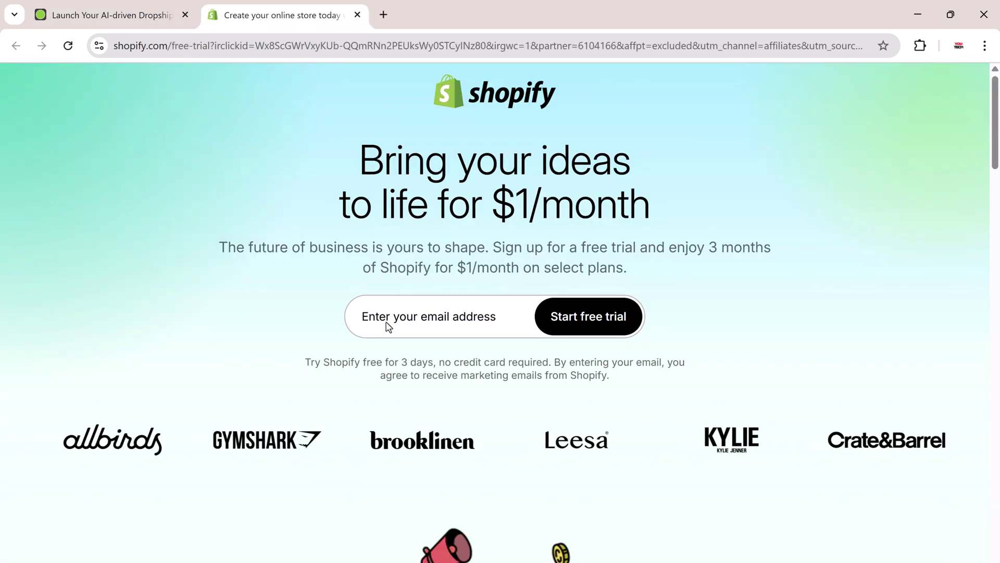
Step: Copy the web address of the live Shopify storefront
{"action": "key", "text": "ctrl+w"}
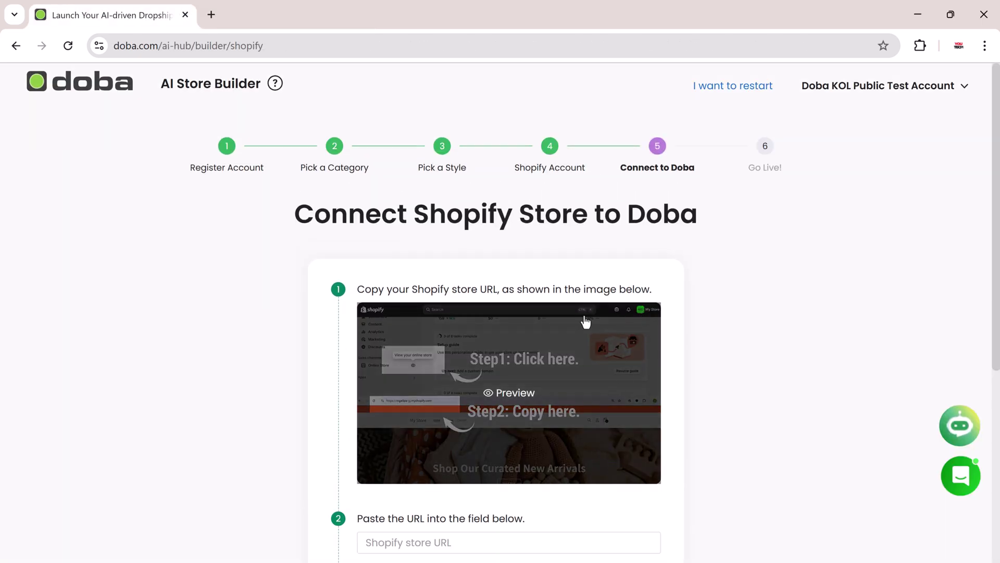
{"action": "scroll", "coordinate": [559, 316], "scroll_direction": "down", "scroll_amount": 2}
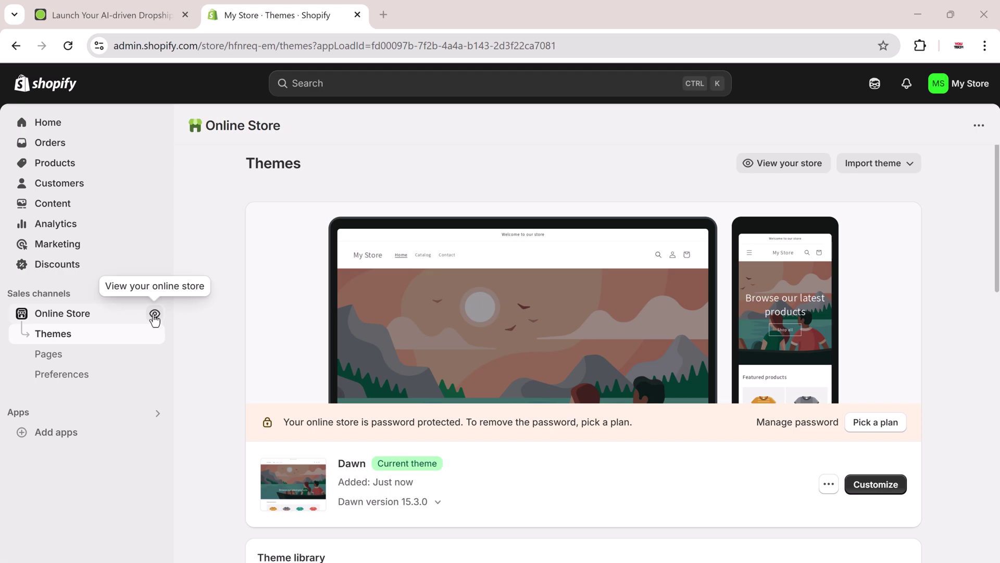
{"action": "left_click", "coordinate": [154, 314]}
{"action": "left_click", "coordinate": [199, 45]}
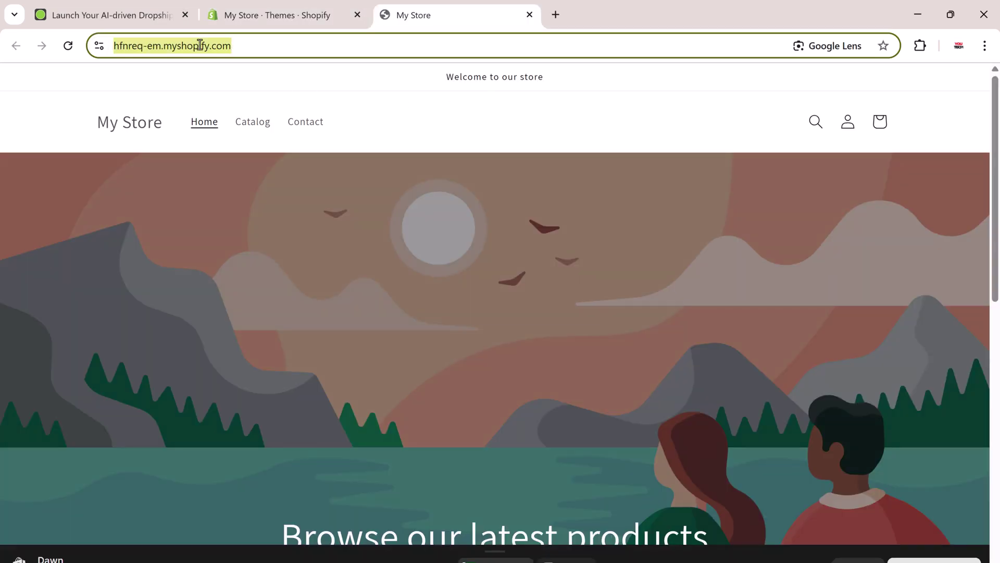
{"action": "key", "text": "ctrl+c"}
{"action": "key", "text": "ctrl+w"}
Step: Paste the store URL into Doba's connect field and install the Doba Dropship app
{"action": "left_click", "coordinate": [417, 423]}
{"action": "key", "text": "ctrl+v"}
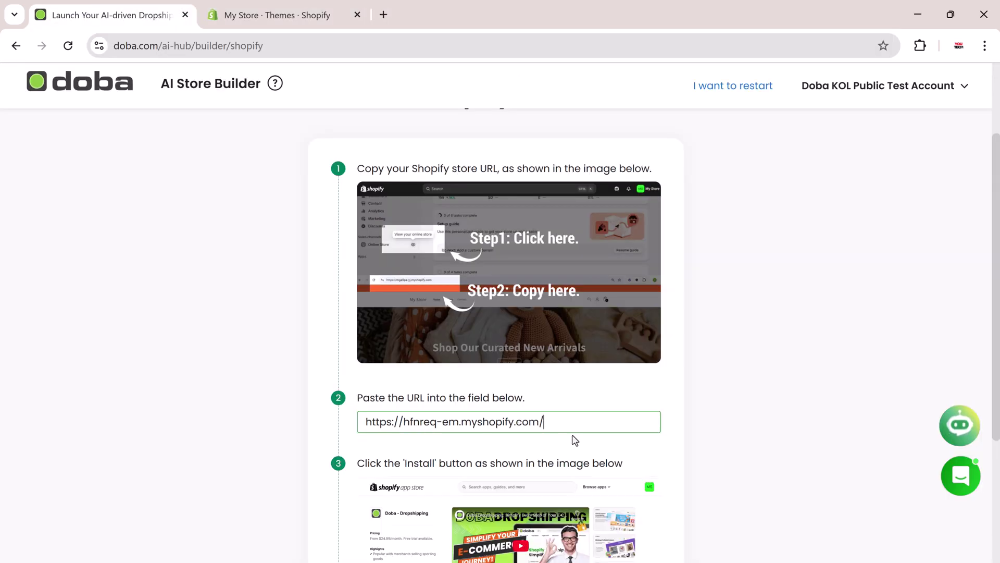
{"action": "scroll", "coordinate": [575, 440], "scroll_direction": "down", "scroll_amount": 5}
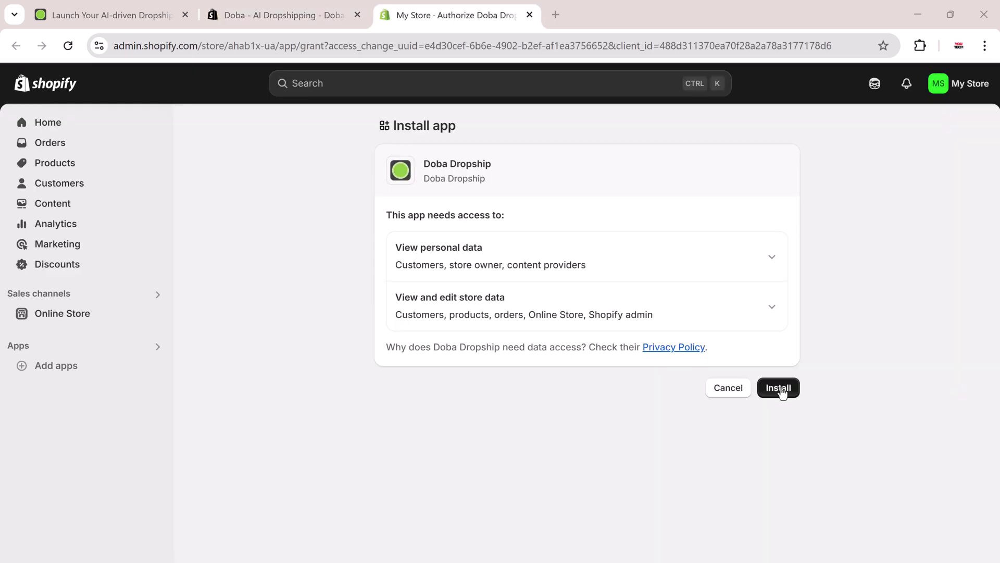
{"action": "left_click", "coordinate": [780, 390]}
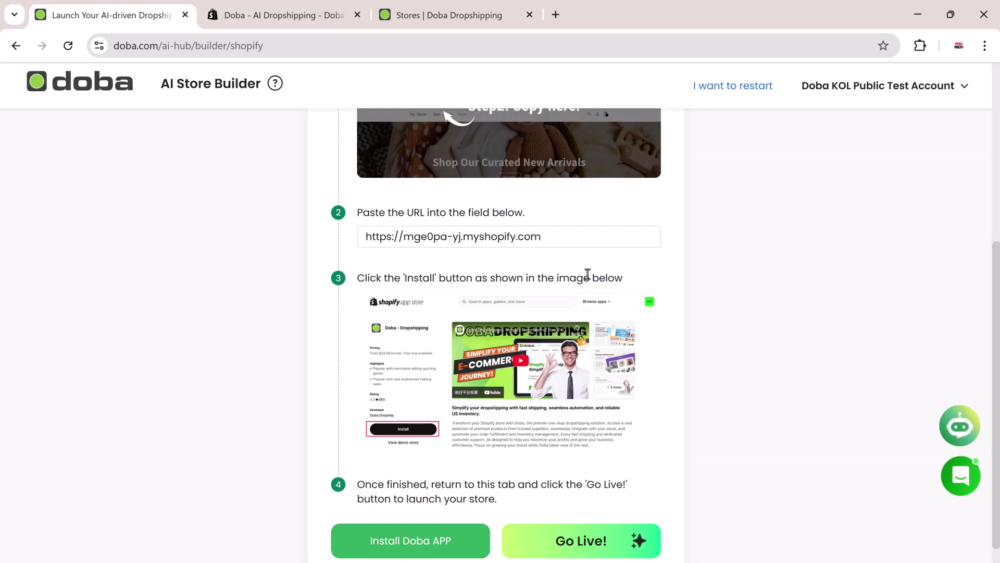
Step: Go live so the AI builds the Shopify store's theme, colours and products
{"action": "left_click", "coordinate": [586, 542]}
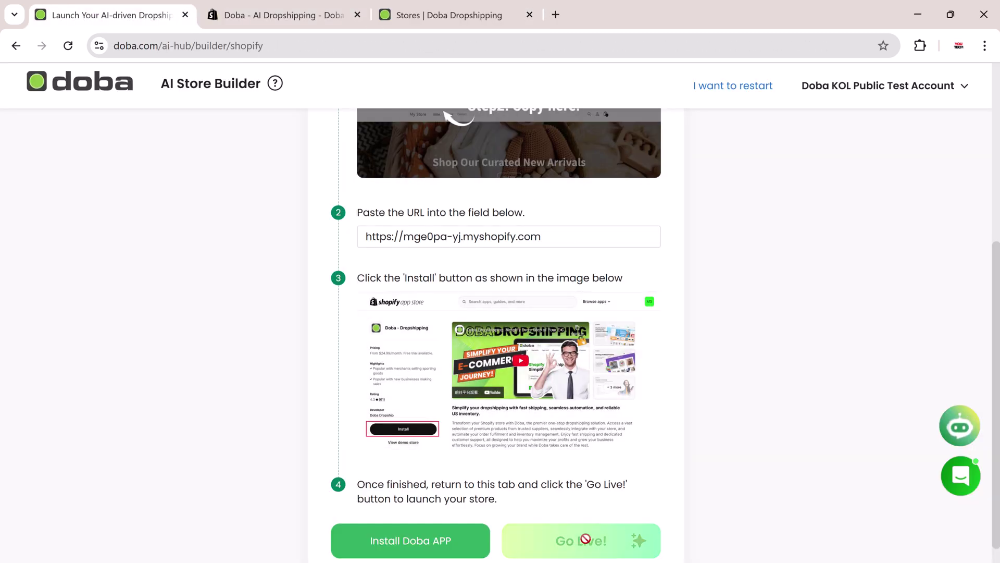
{"action": "scroll", "coordinate": [548, 441], "scroll_direction": "down", "scroll_amount": 1}
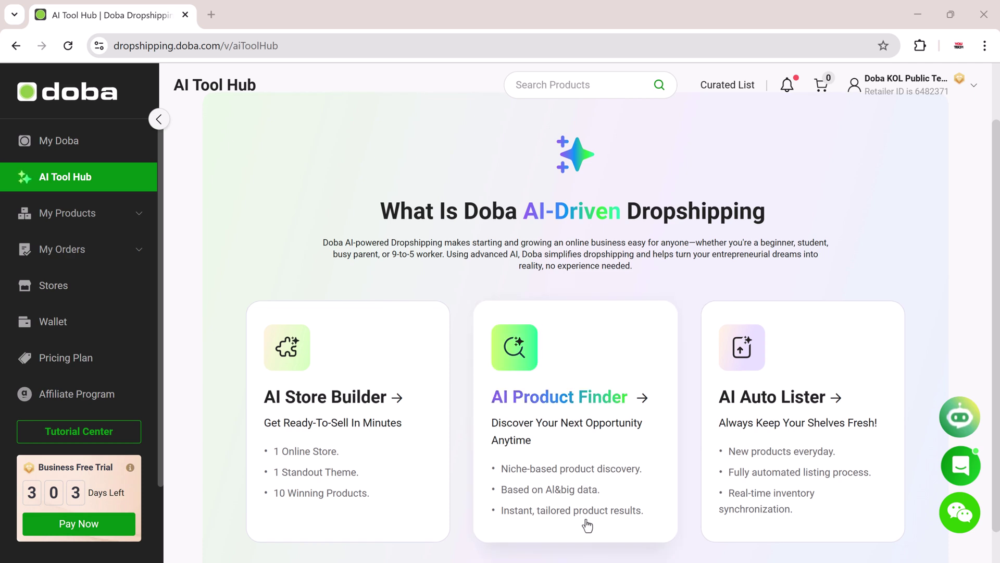
Step: Add Beautiful by Estee Lauder (US$39.08) from the Fragrance finder results to inventory without a tag
{"action": "left_click", "coordinate": [580, 413]}
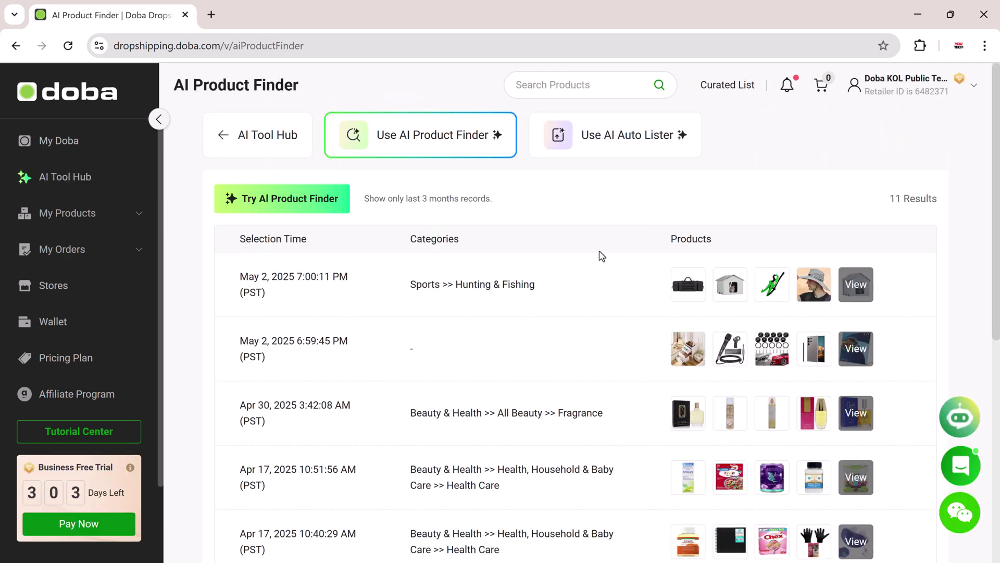
{"action": "scroll", "coordinate": [610, 292], "scroll_direction": "down", "scroll_amount": 6}
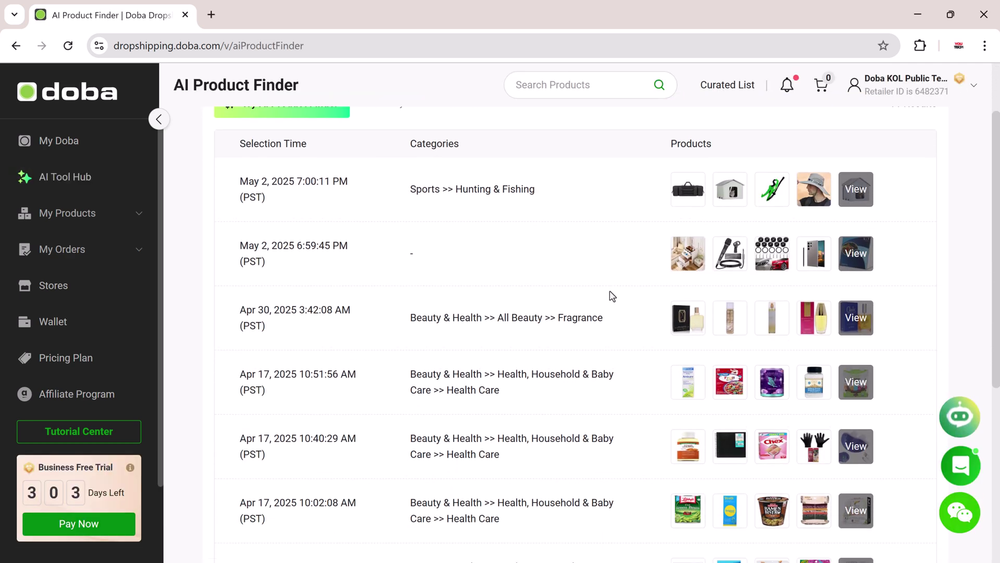
{"action": "scroll", "coordinate": [609, 292], "scroll_direction": "down", "scroll_amount": 2}
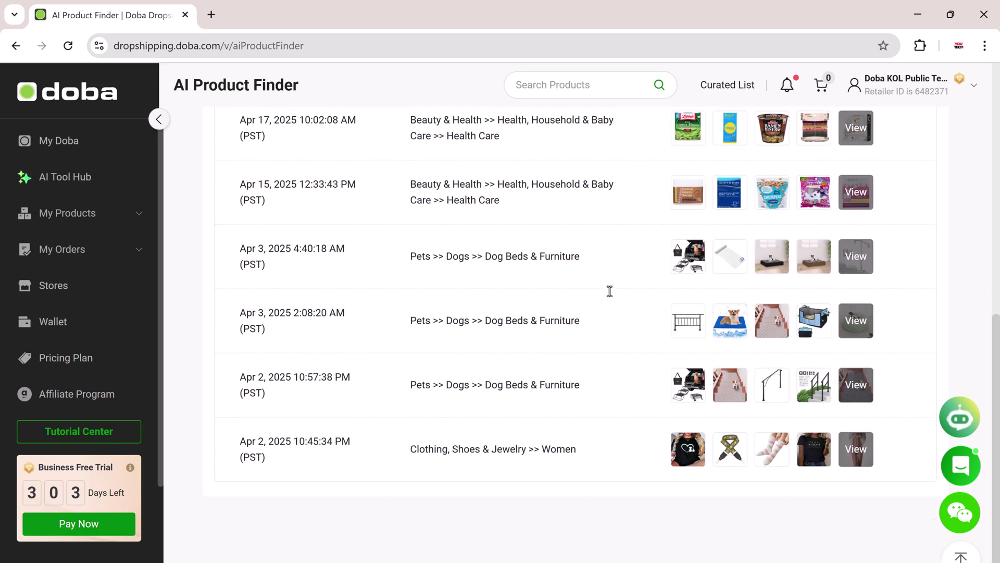
{"action": "scroll", "coordinate": [610, 290], "scroll_direction": "up", "scroll_amount": 6}
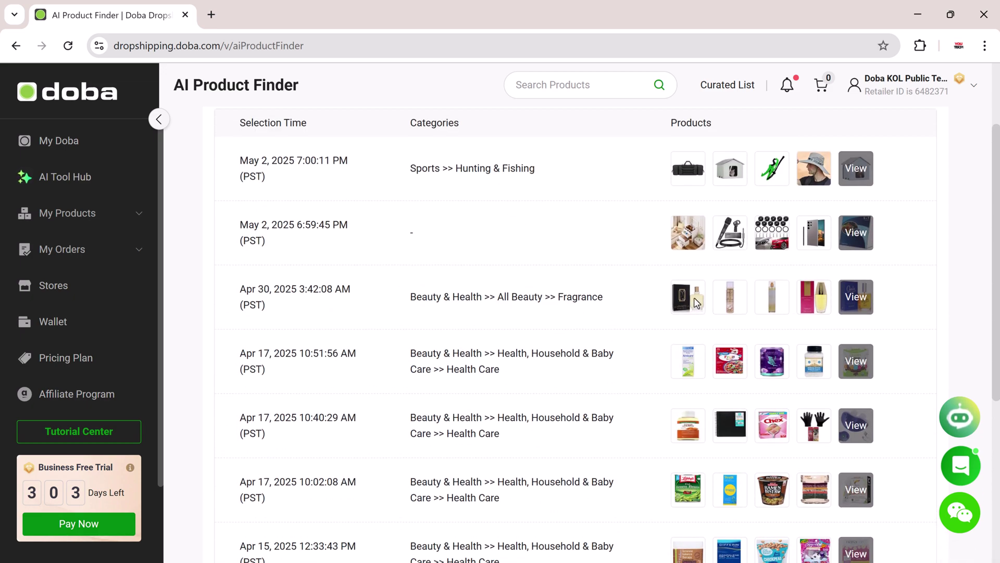
{"action": "scroll", "coordinate": [466, 297], "scroll_direction": "up", "scroll_amount": 2}
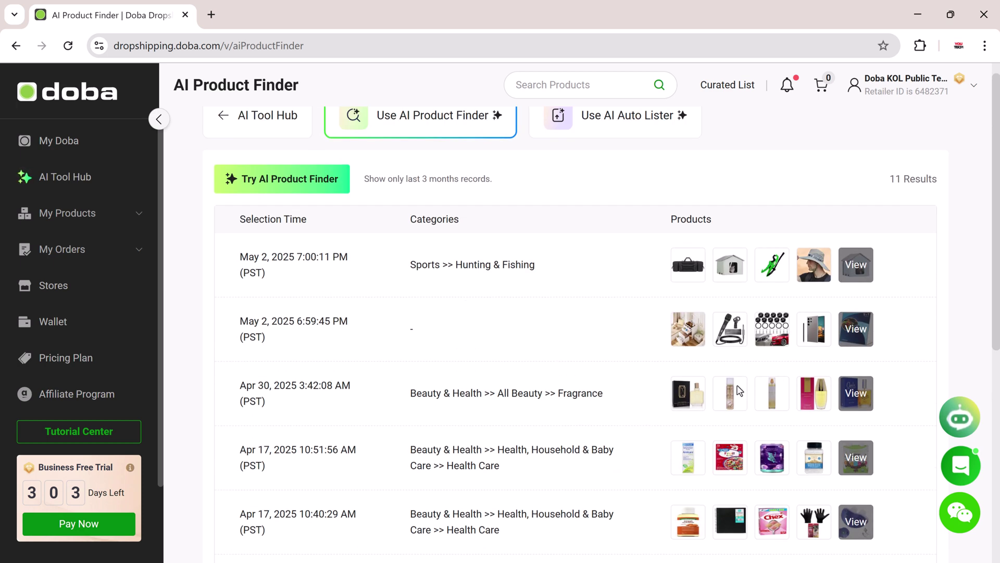
{"action": "left_click", "coordinate": [857, 394]}
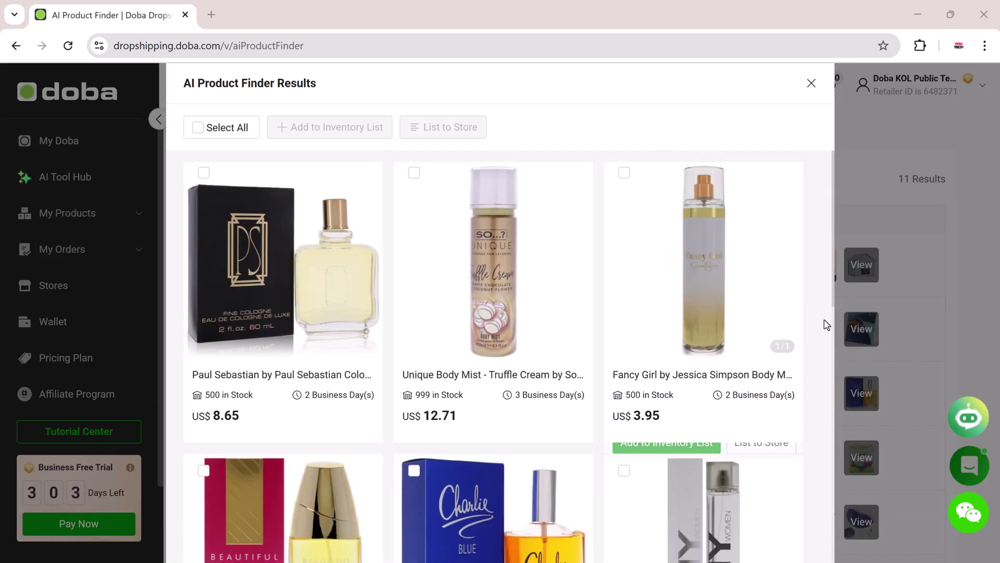
{"action": "scroll", "coordinate": [424, 335], "scroll_direction": "down", "scroll_amount": 5}
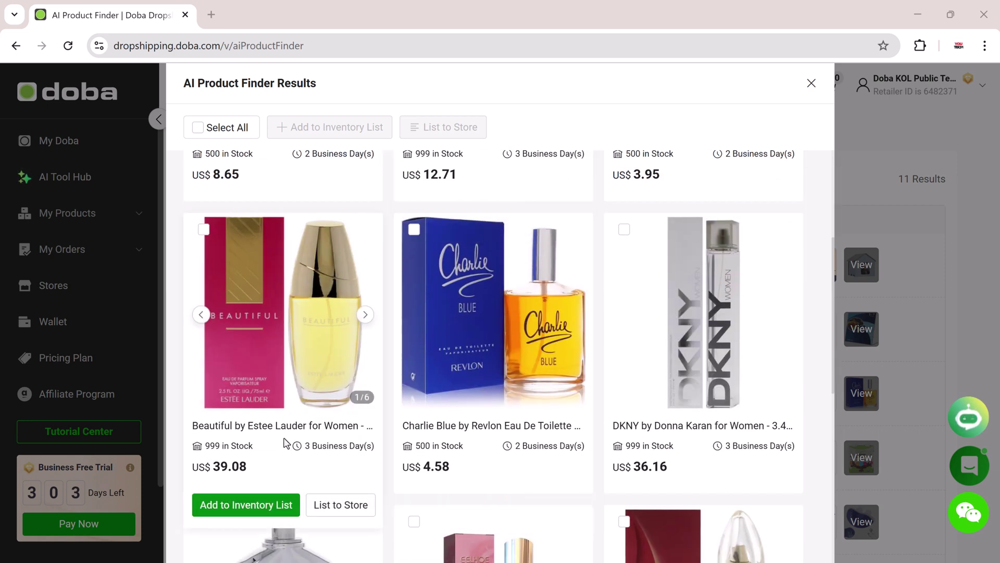
{"action": "left_click", "coordinate": [256, 505]}
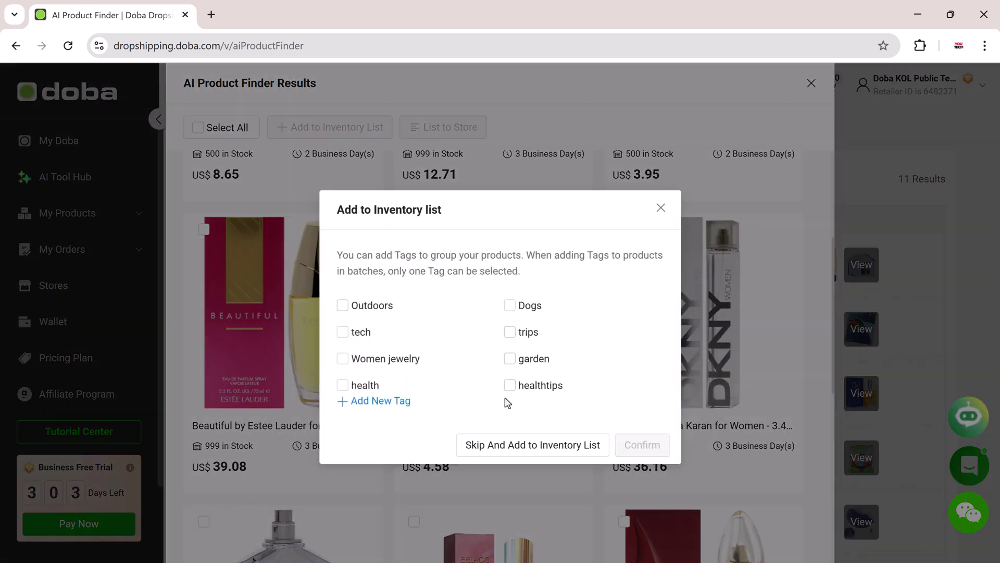
{"action": "left_click", "coordinate": [552, 445]}
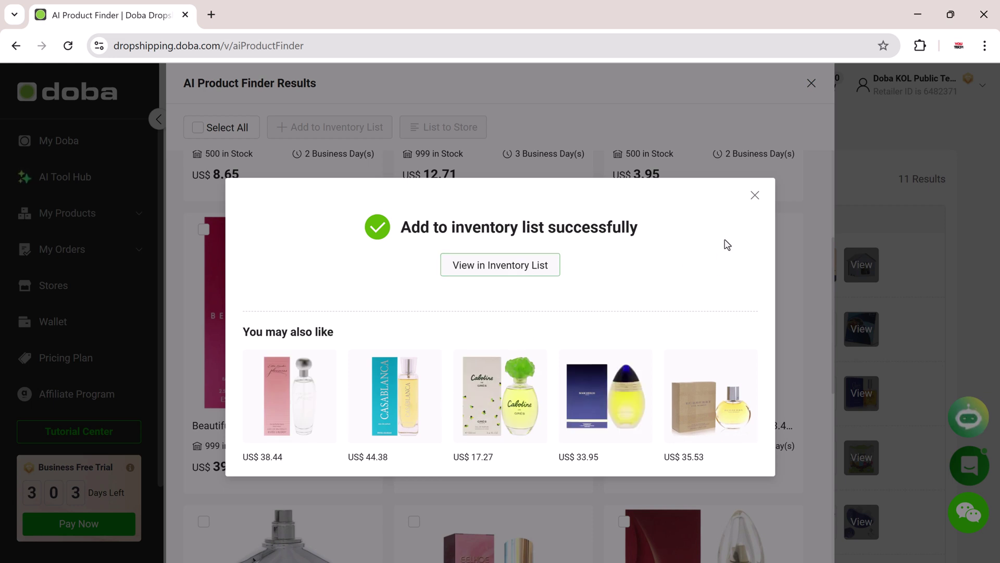
Step: Open the AI Auto Lister and restart its setup with My Store as the listing store
{"action": "left_click", "coordinate": [674, 148]}
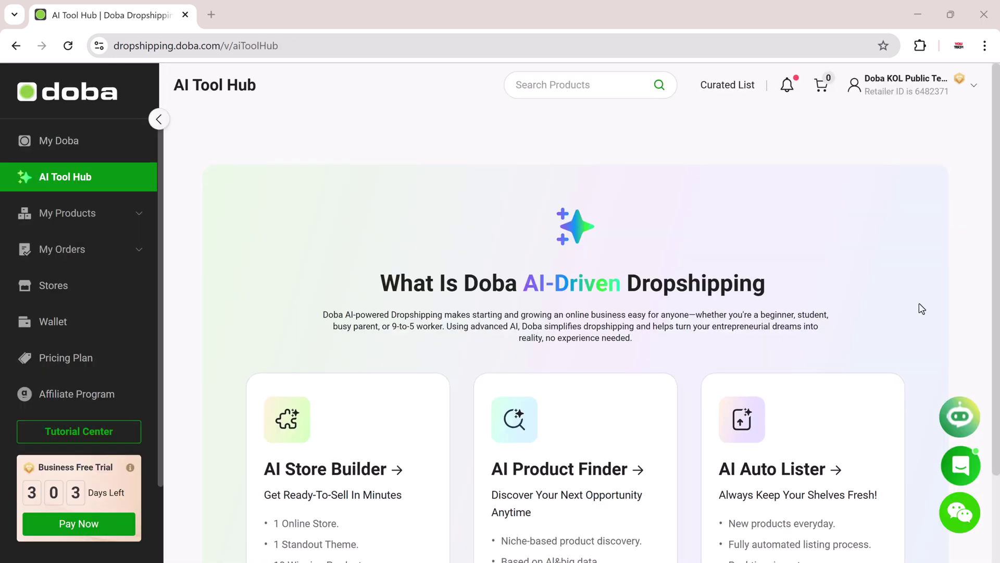
{"action": "scroll", "coordinate": [782, 375], "scroll_direction": "down", "scroll_amount": 2}
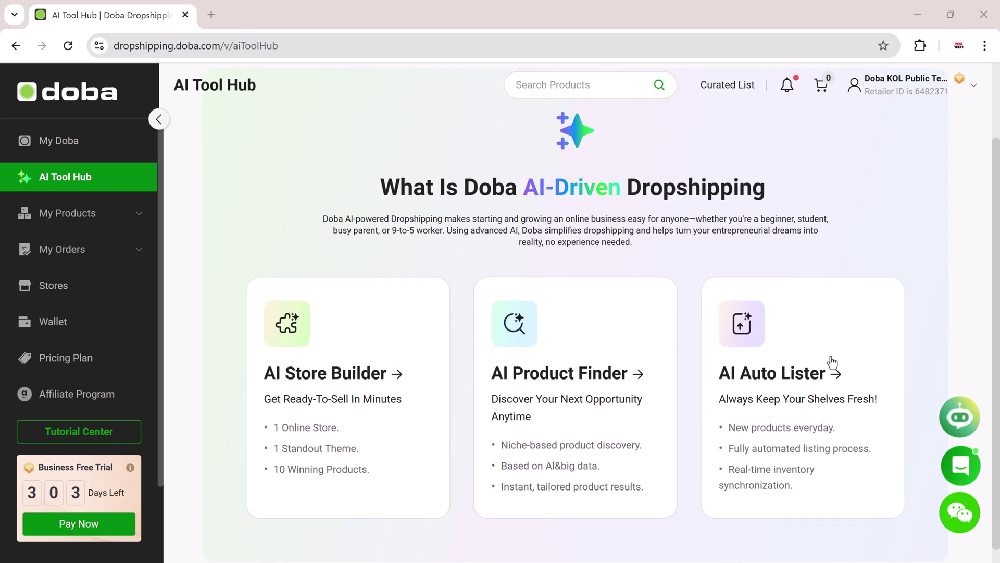
{"action": "left_click", "coordinate": [768, 380]}
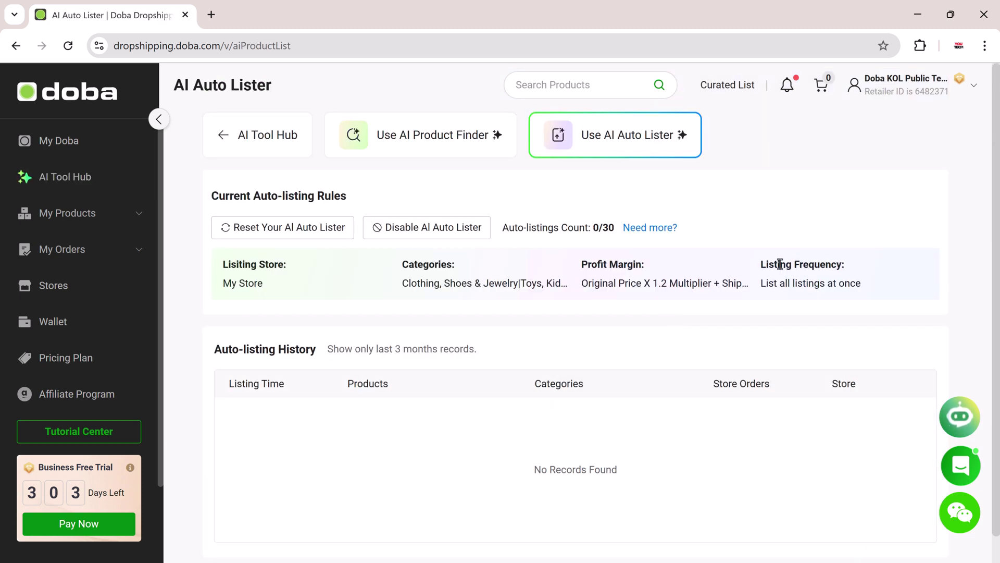
{"action": "left_click", "coordinate": [321, 229]}
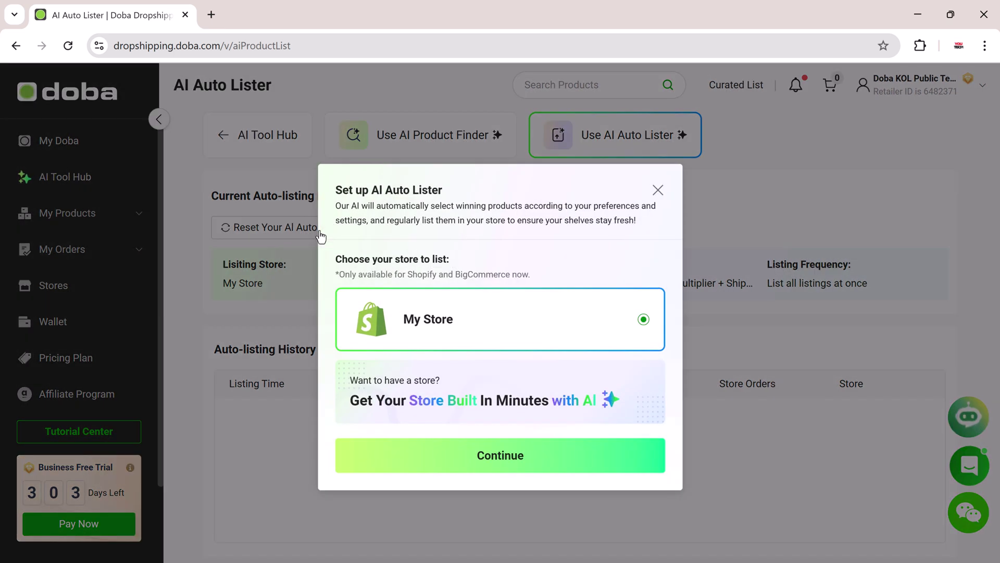
{"action": "left_click", "coordinate": [523, 458]}
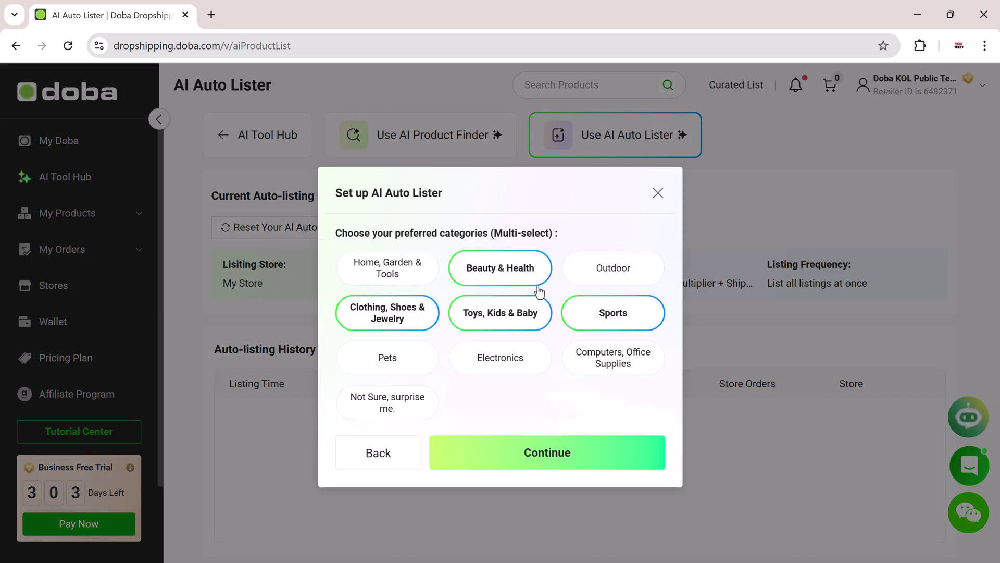
Step: Drop Home, Garden and Toys, add Computers, and start listing at 1.2× all at once
{"action": "left_click", "coordinate": [383, 271]}
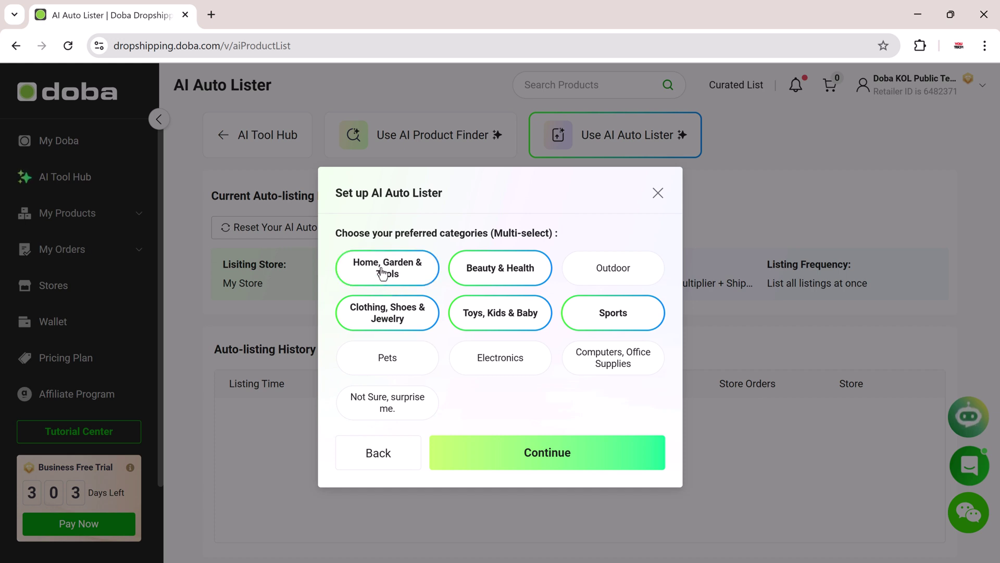
{"action": "left_click", "coordinate": [383, 271]}
{"action": "left_click", "coordinate": [456, 327]}
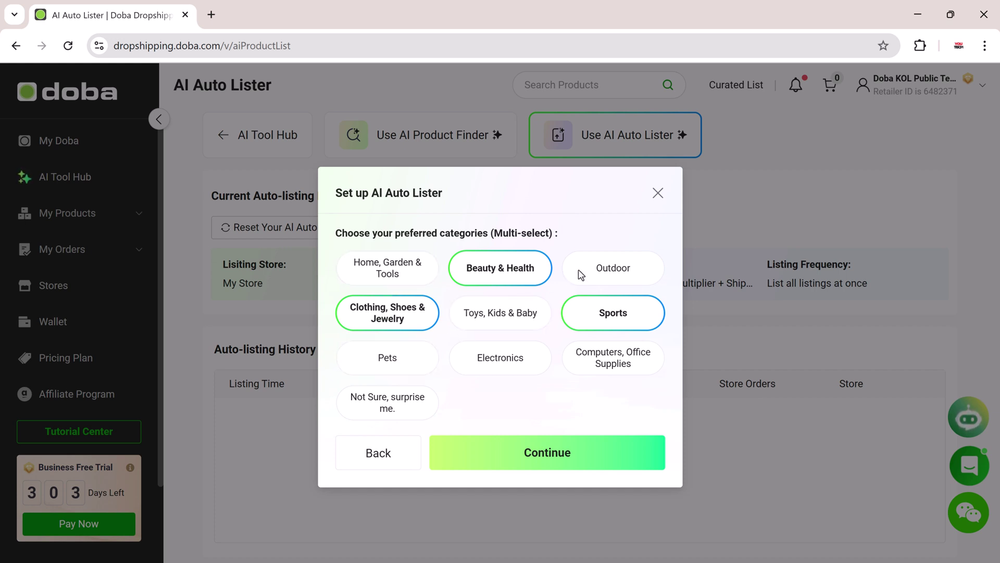
{"action": "left_click", "coordinate": [635, 367]}
{"action": "left_click", "coordinate": [575, 467]}
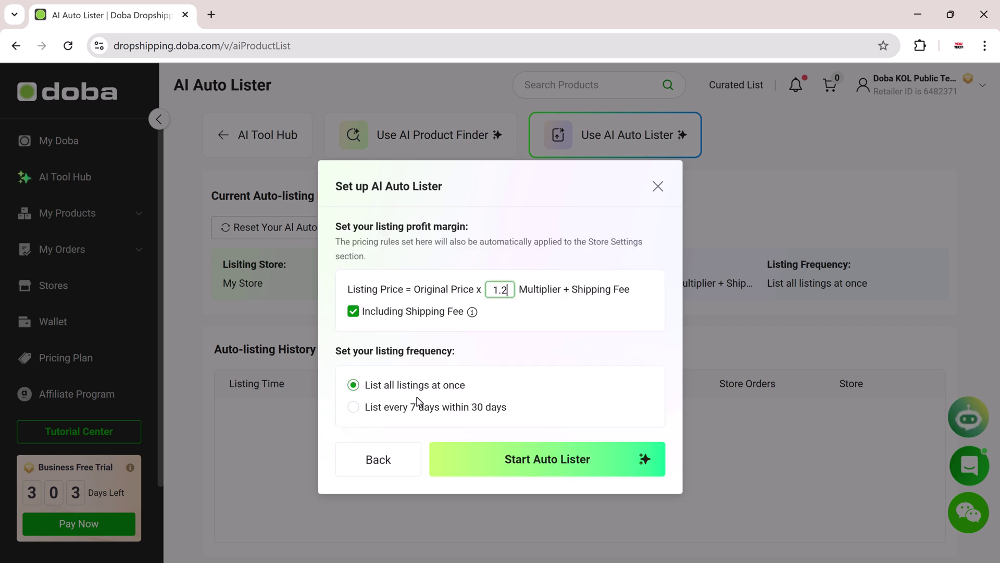
{"action": "left_click", "coordinate": [577, 461]}
{"action": "left_click", "coordinate": [599, 376]}
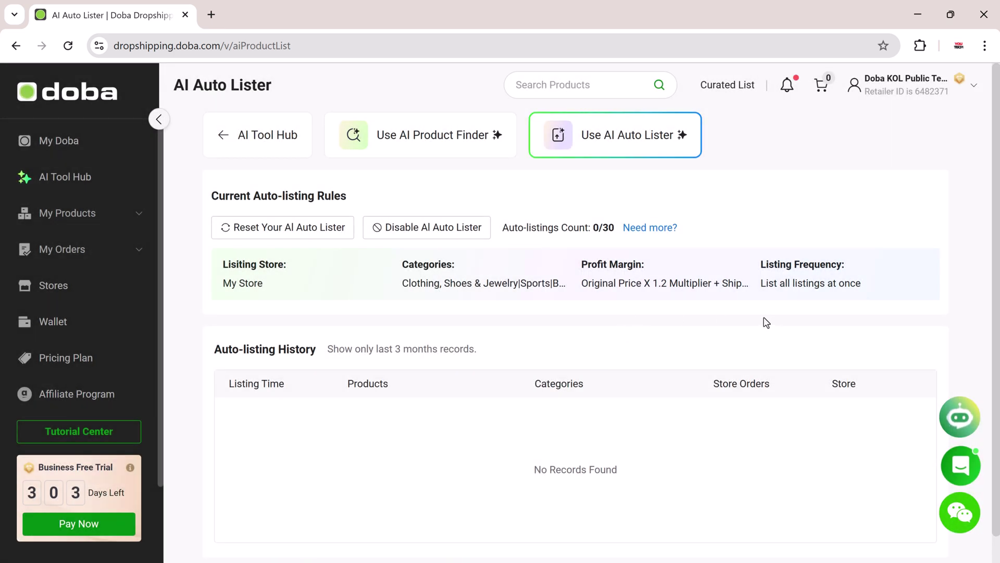
Step: Open the curated product list and browse its products
{"action": "left_click", "coordinate": [732, 86]}
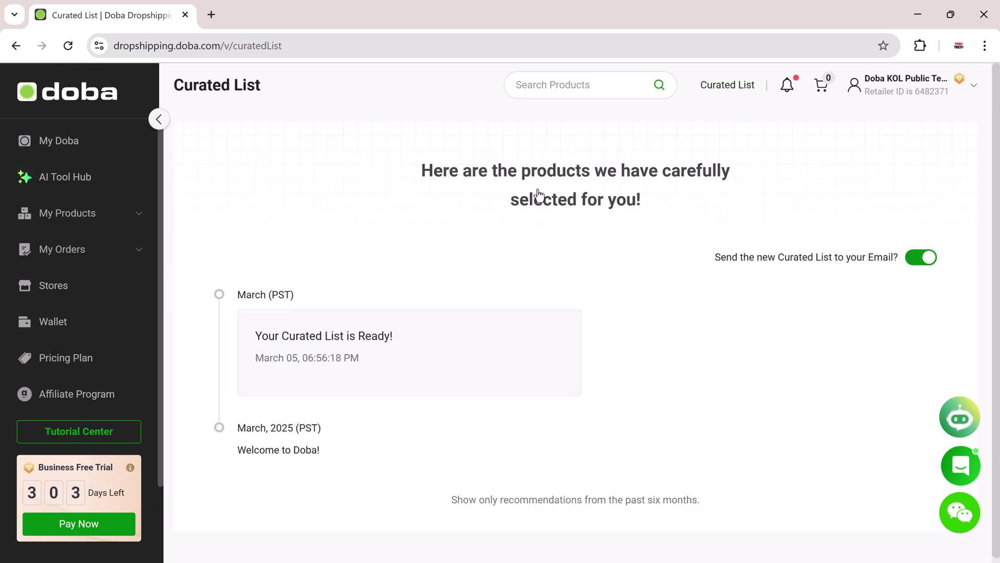
{"action": "scroll", "coordinate": [591, 208], "scroll_direction": "down", "scroll_amount": 5}
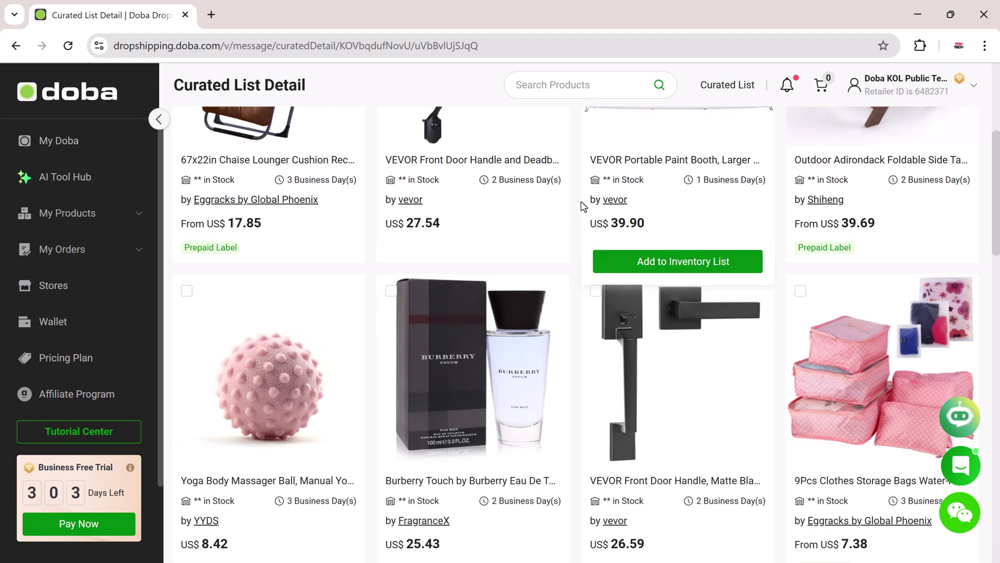
{"action": "scroll", "coordinate": [583, 207], "scroll_direction": "down", "scroll_amount": 7}
{"action": "scroll", "coordinate": [583, 207], "scroll_direction": "up", "scroll_amount": 5}
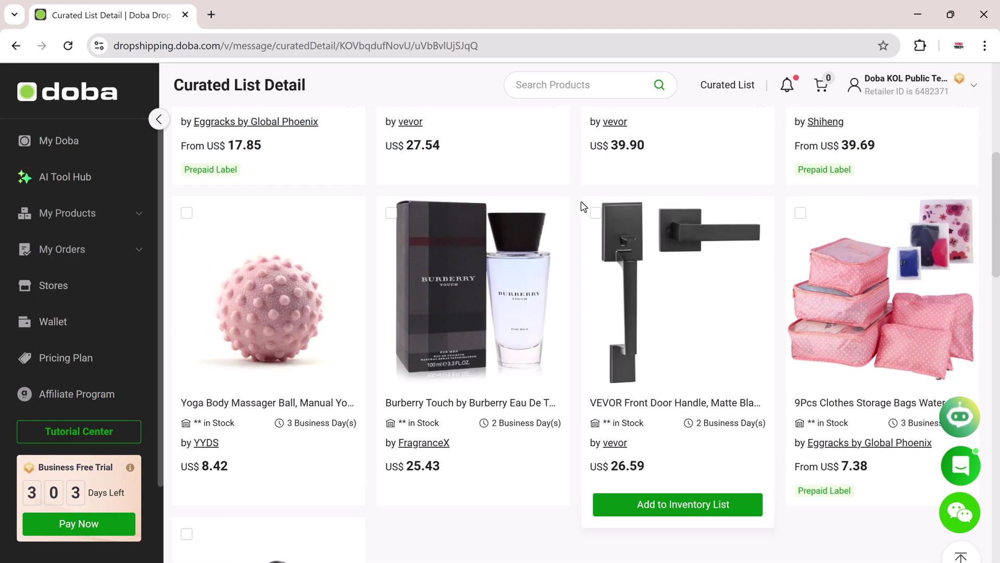
{"action": "scroll", "coordinate": [583, 207], "scroll_direction": "up", "scroll_amount": 7}
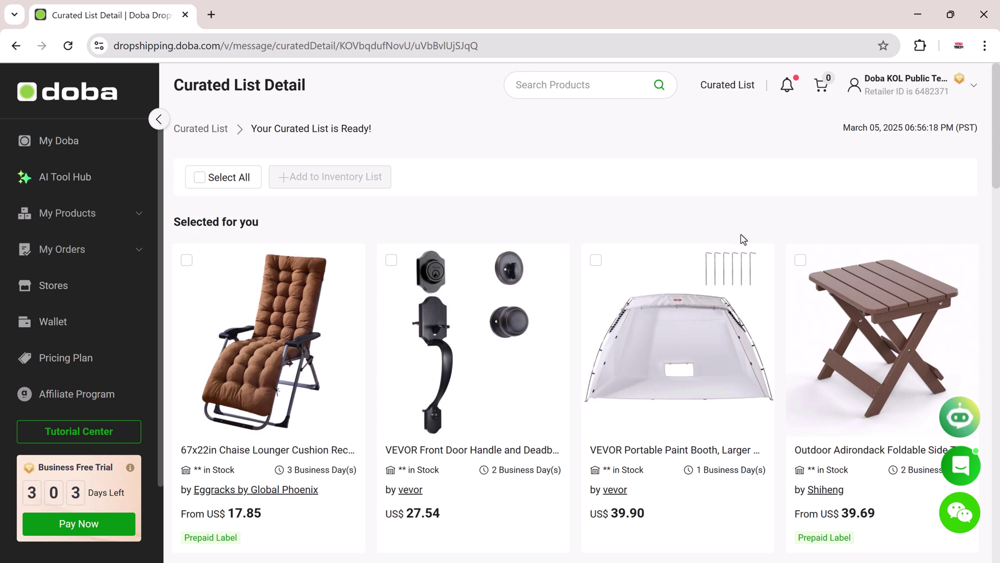
{"action": "scroll", "coordinate": [743, 240], "scroll_direction": "down", "scroll_amount": 1}
Step: Add the chaise lounger cushion to the inventory list tagged Outdoors and garden
{"action": "mouse_move", "coordinate": [271, 515]}
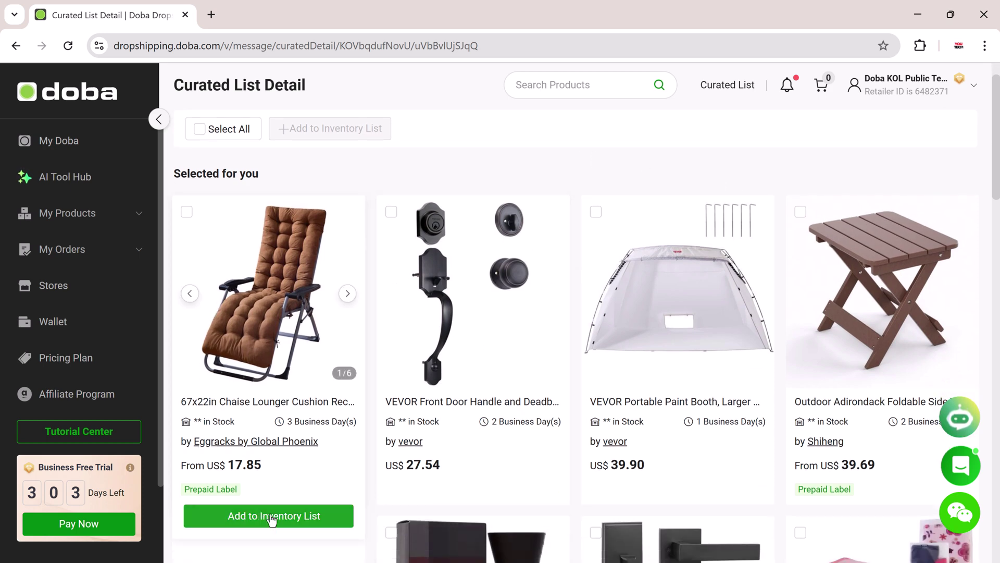
{"action": "left_click", "coordinate": [271, 516]}
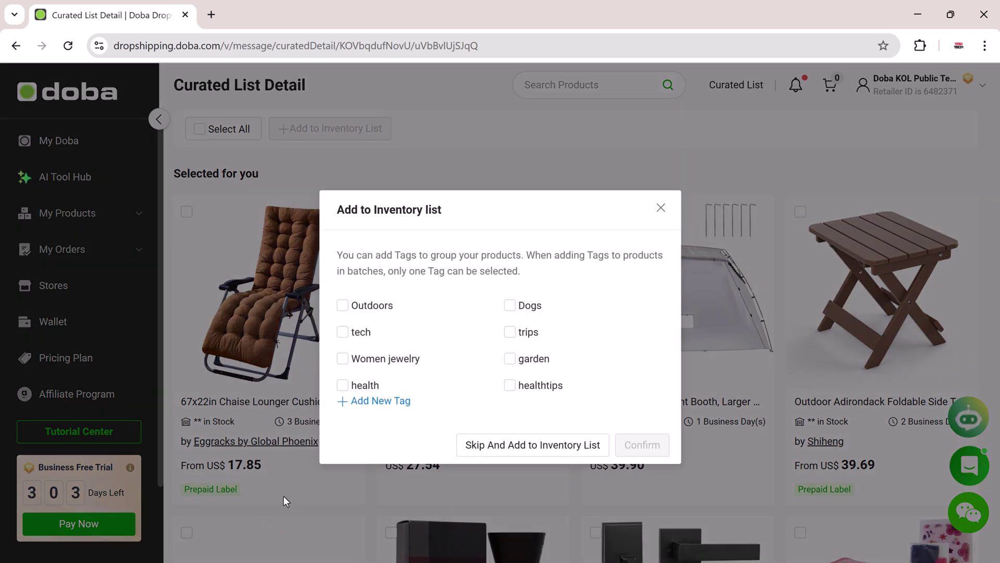
{"action": "left_click", "coordinate": [370, 306]}
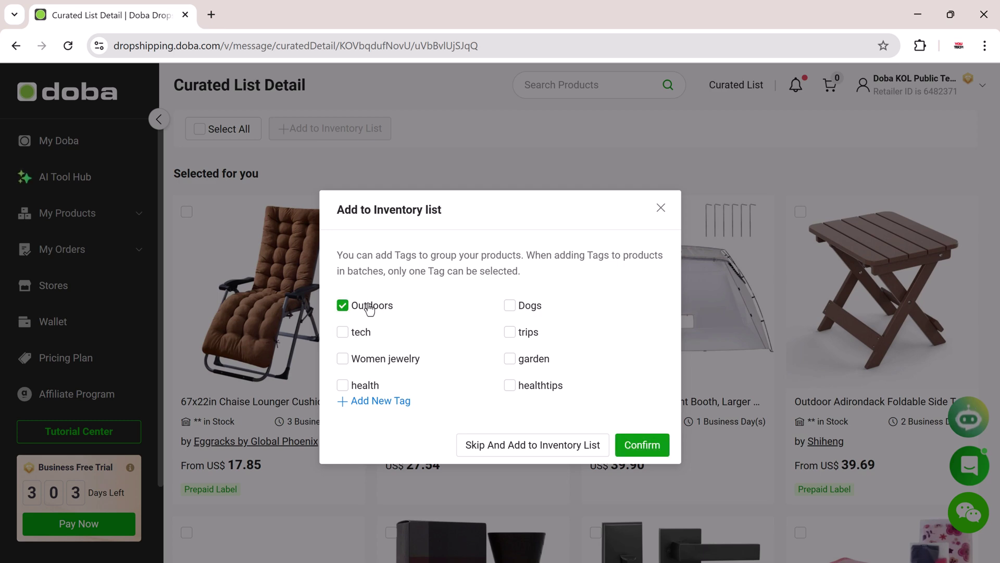
{"action": "left_click", "coordinate": [528, 358]}
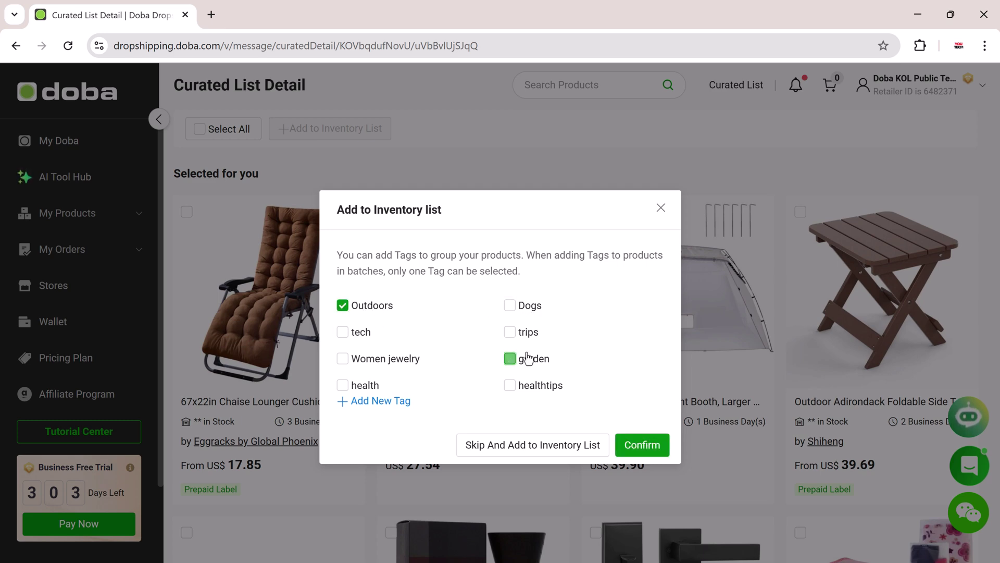
{"action": "left_click", "coordinate": [648, 452]}
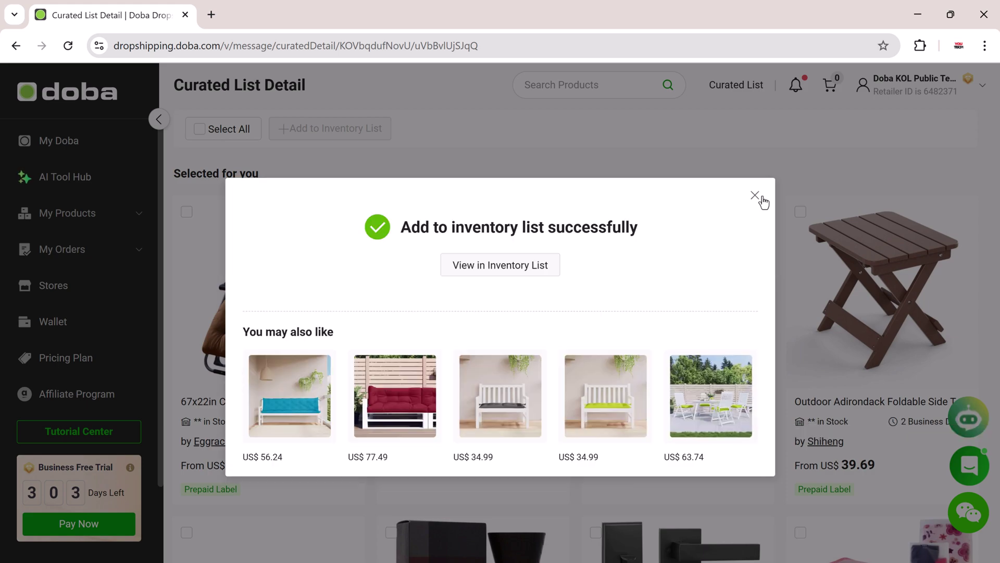
{"action": "left_click", "coordinate": [758, 199]}
Step: Browse further down the page to view the quarterly Pricing Plan tiers
{"action": "scroll", "coordinate": [750, 219], "scroll_direction": "down", "scroll_amount": 12}
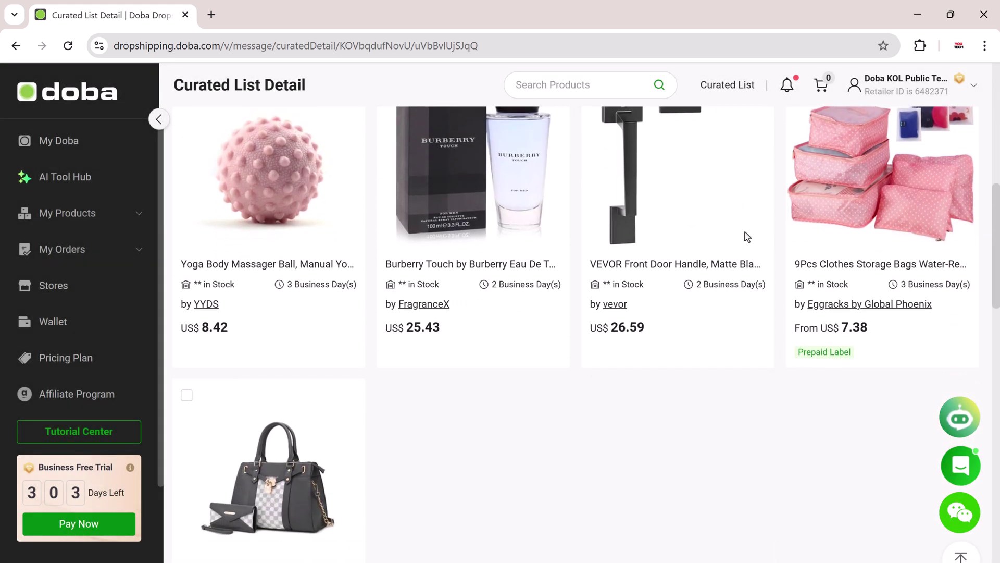
{"action": "scroll", "coordinate": [747, 237], "scroll_direction": "down", "scroll_amount": 8}
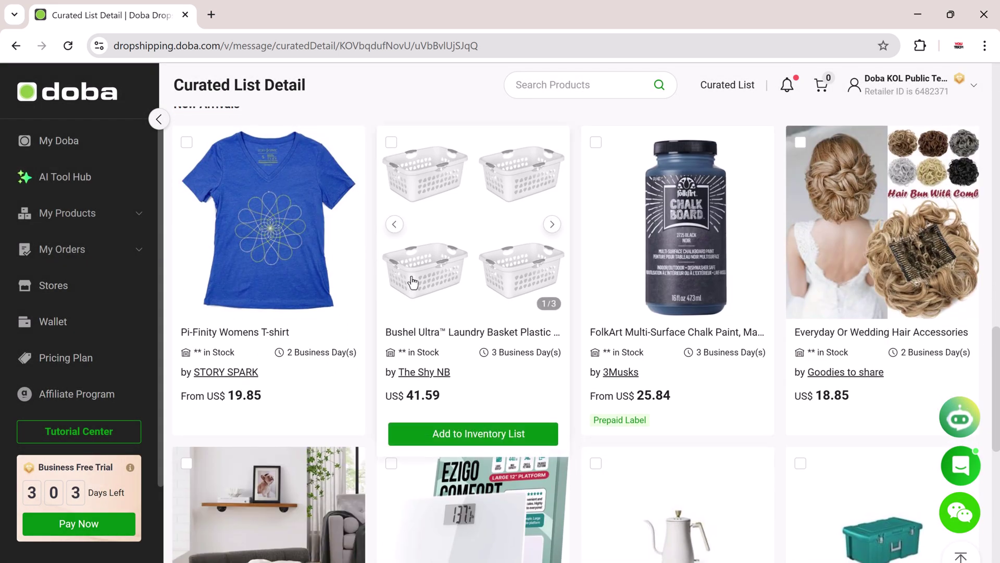
{"action": "scroll", "coordinate": [834, 287], "scroll_direction": "down", "scroll_amount": 10}
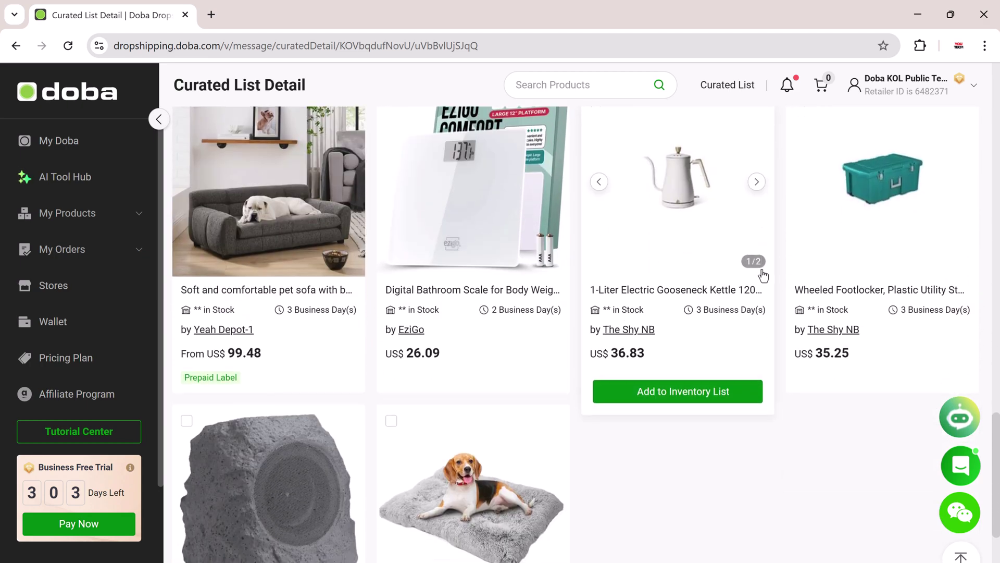
{"action": "scroll", "coordinate": [765, 274], "scroll_direction": "up", "scroll_amount": 10}
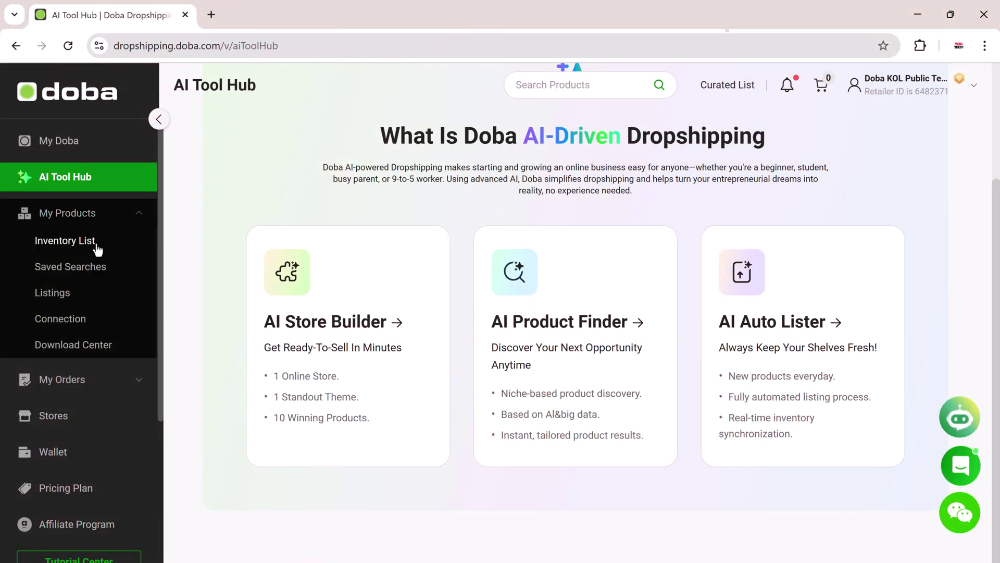
Step: Open the Inventory List and look through the 23 saved products, such as the sun hats and pet house
{"action": "left_click", "coordinate": [98, 250]}
{"action": "scroll", "coordinate": [353, 307], "scroll_direction": "down", "scroll_amount": 10}
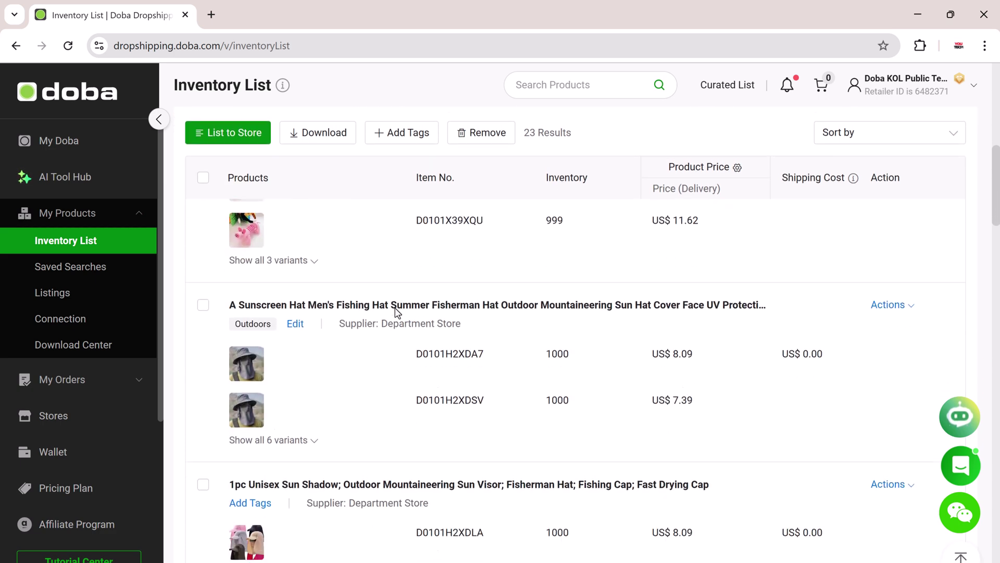
{"action": "scroll", "coordinate": [396, 312], "scroll_direction": "down", "scroll_amount": 6}
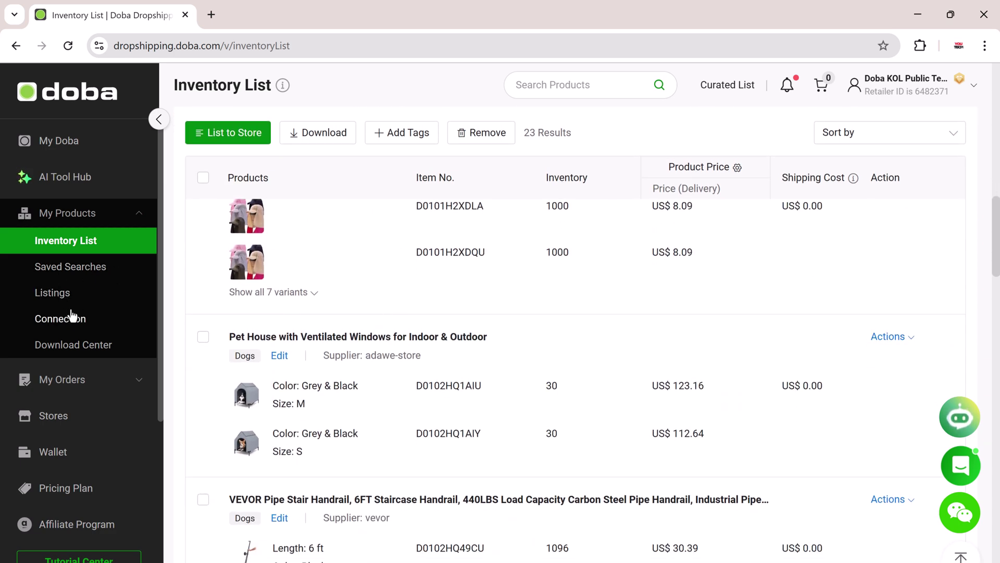
Step: Go to doba.com/ai-hub and scroll through Store Builder, Auto Lister, Product Finder and How it works
{"action": "left_click", "coordinate": [81, 379]}
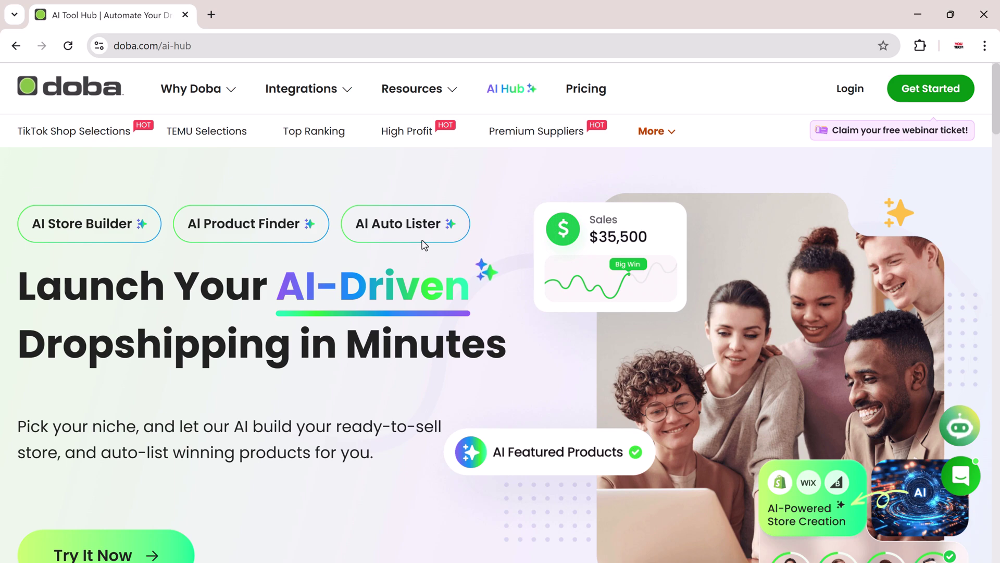
{"action": "scroll", "coordinate": [308, 404], "scroll_direction": "down", "scroll_amount": 7}
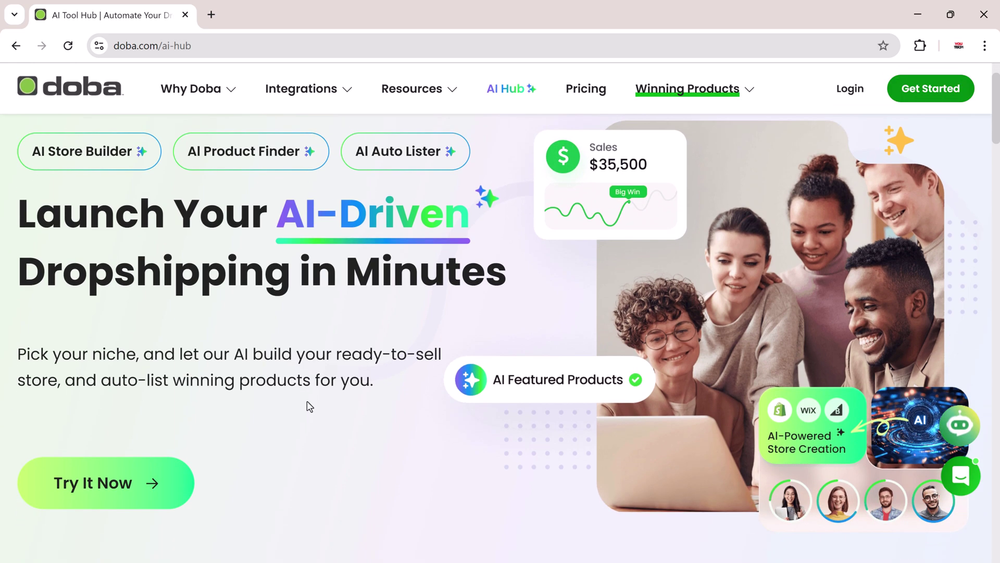
{"action": "scroll", "coordinate": [301, 398], "scroll_direction": "down", "scroll_amount": 7}
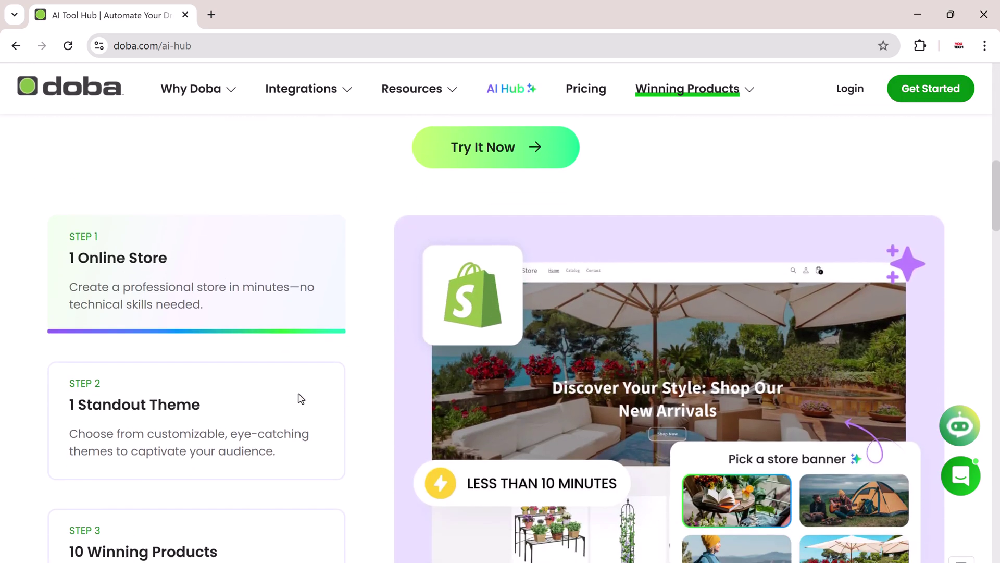
{"action": "scroll", "coordinate": [297, 396], "scroll_direction": "down", "scroll_amount": 1}
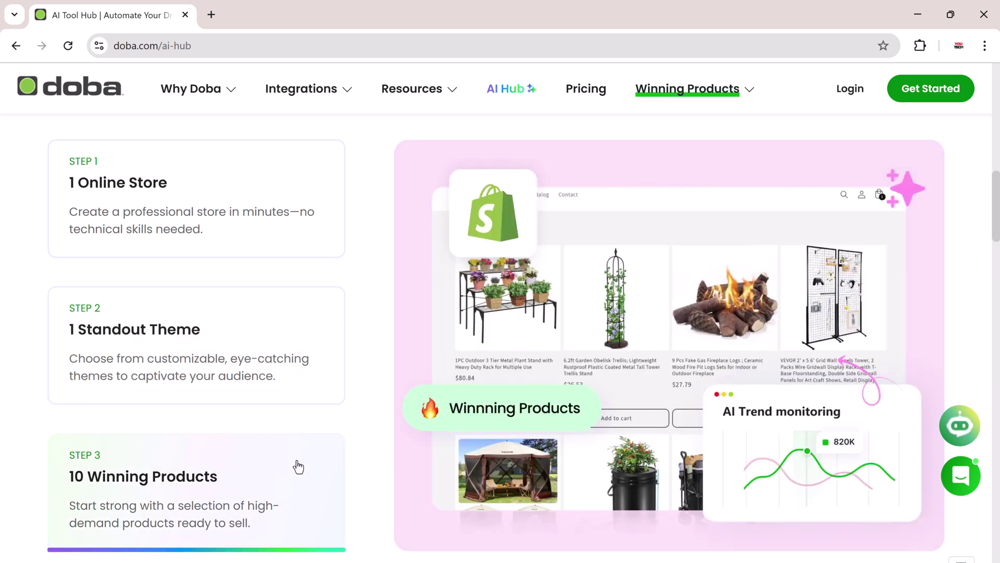
{"action": "scroll", "coordinate": [320, 427], "scroll_direction": "down", "scroll_amount": 10}
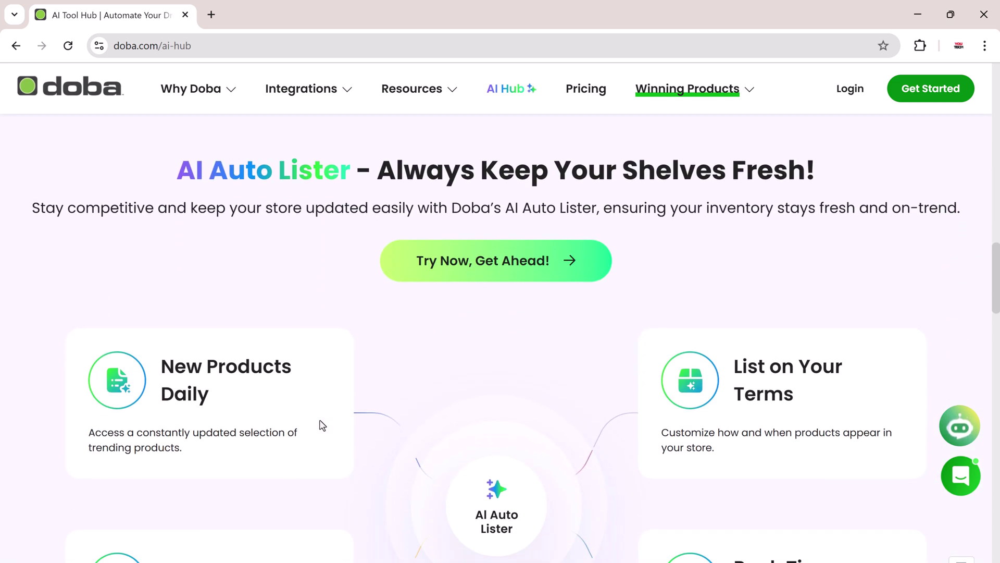
{"action": "scroll", "coordinate": [323, 424], "scroll_direction": "down", "scroll_amount": 10}
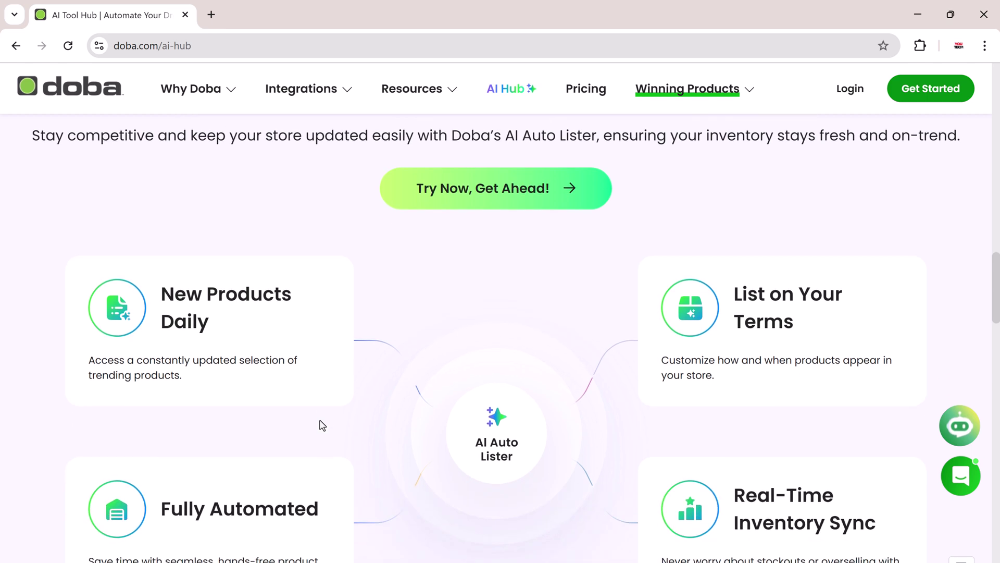
{"action": "scroll", "coordinate": [322, 419], "scroll_direction": "down", "scroll_amount": 1}
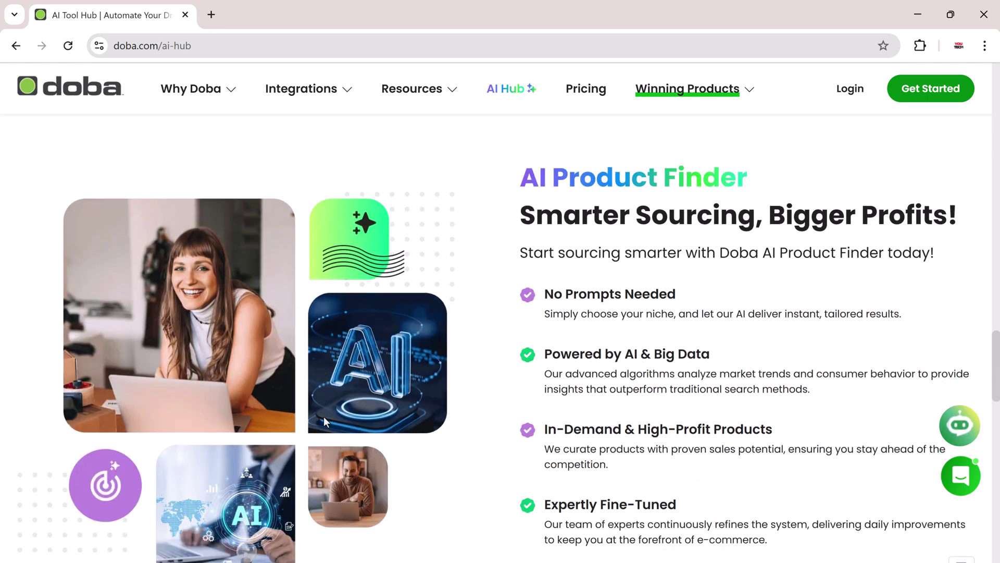
{"action": "scroll", "coordinate": [679, 269], "scroll_direction": "down", "scroll_amount": 1}
{"action": "scroll", "coordinate": [681, 282], "scroll_direction": "down", "scroll_amount": 1}
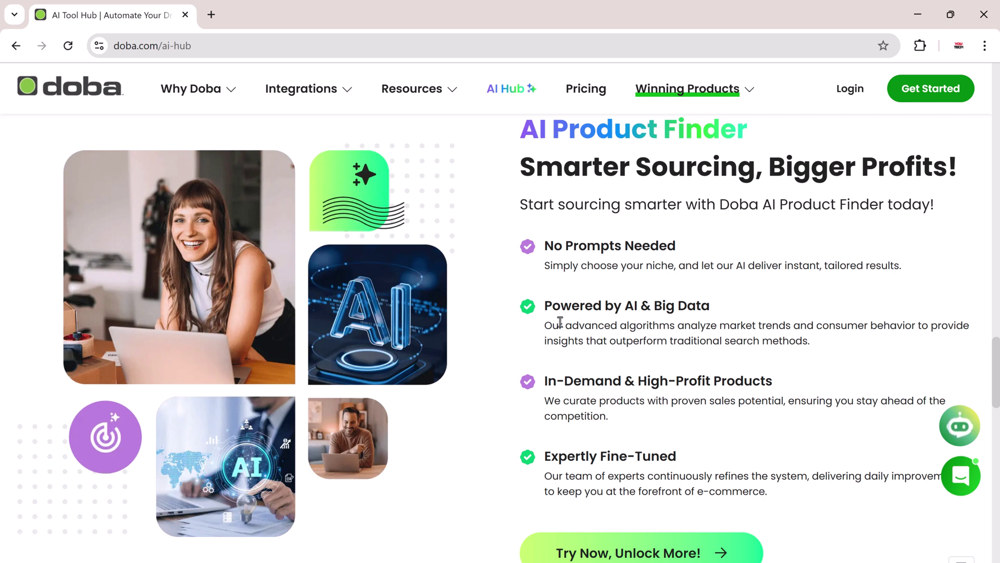
{"action": "scroll", "coordinate": [560, 326], "scroll_direction": "down", "scroll_amount": 10}
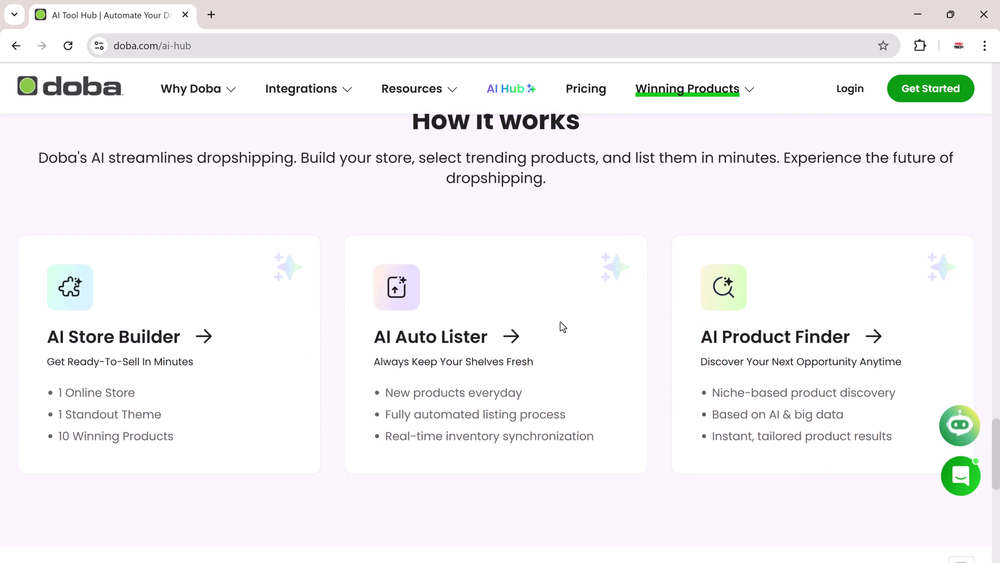
{"action": "scroll", "coordinate": [562, 327], "scroll_direction": "down", "scroll_amount": 3}
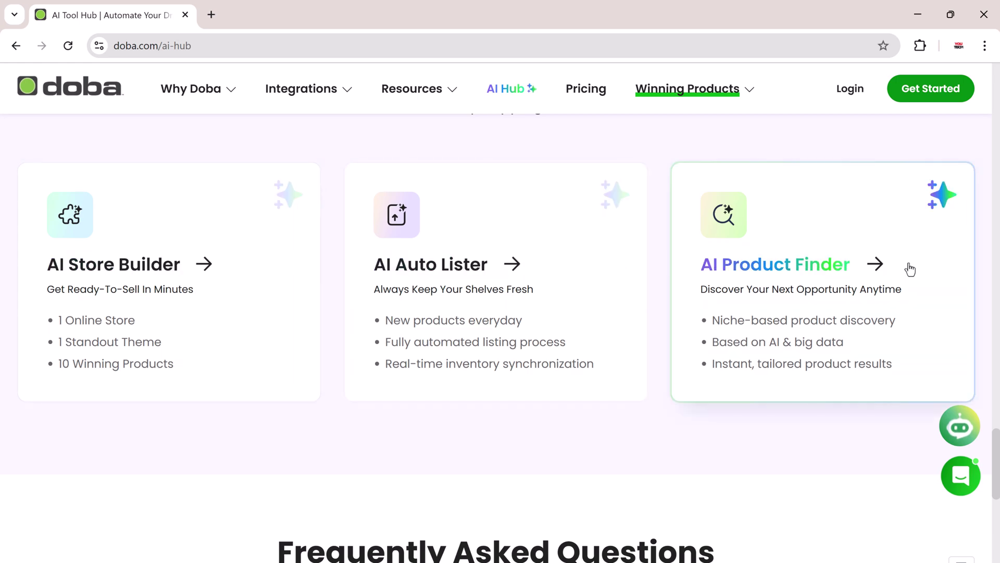